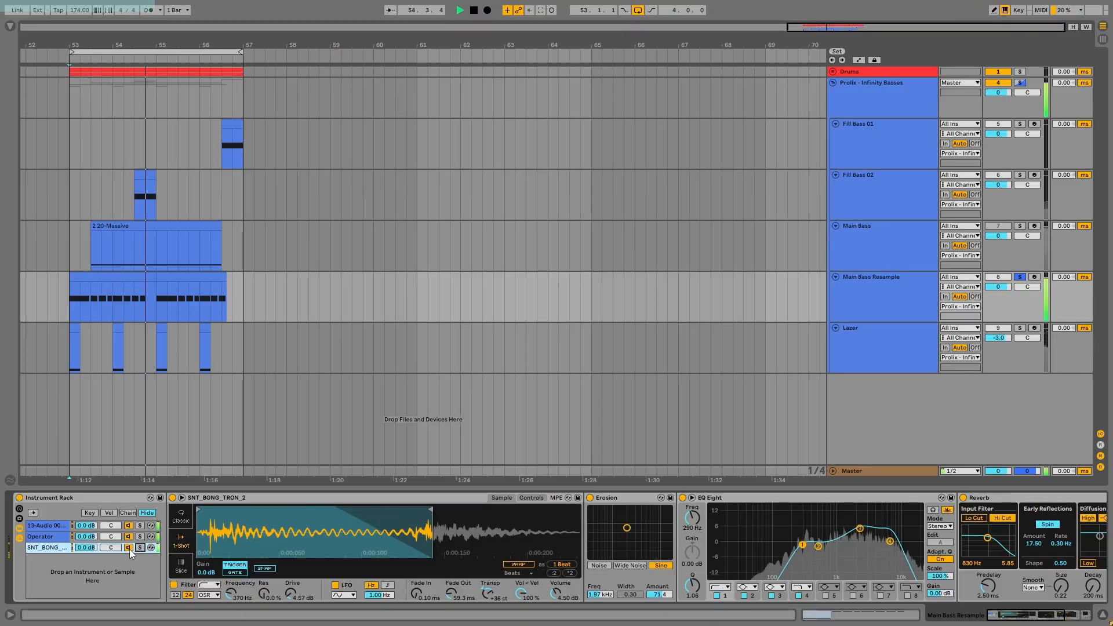
Audition the Main Bass Resample rack with the SNT_BONG chain switched off, and reactivate the chain
key("space")
left_click(130, 549)
key("space")
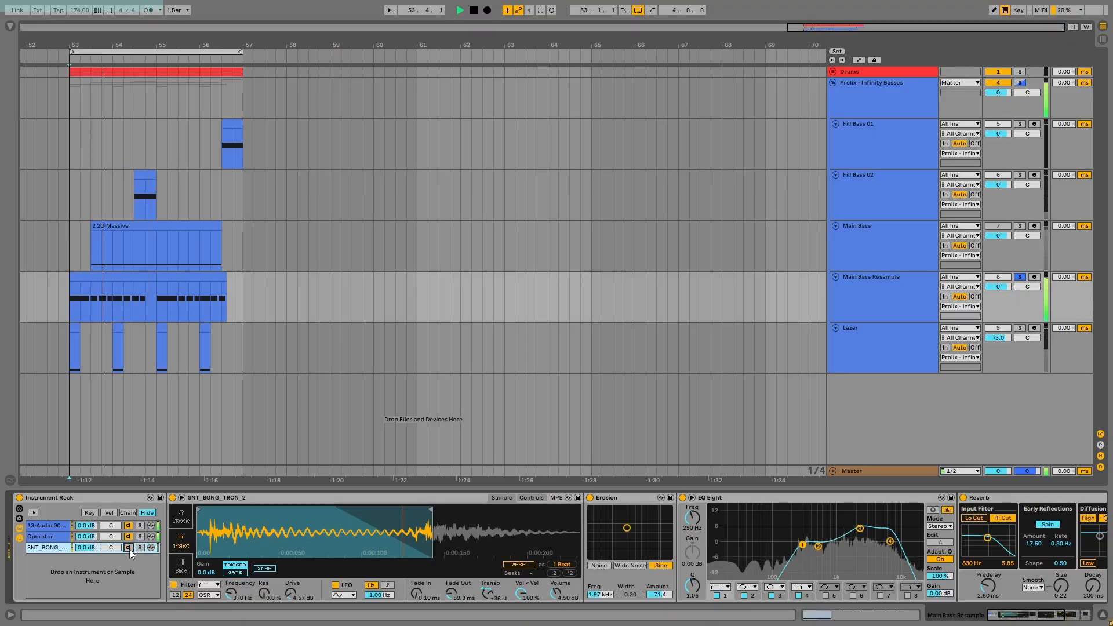
key("space")
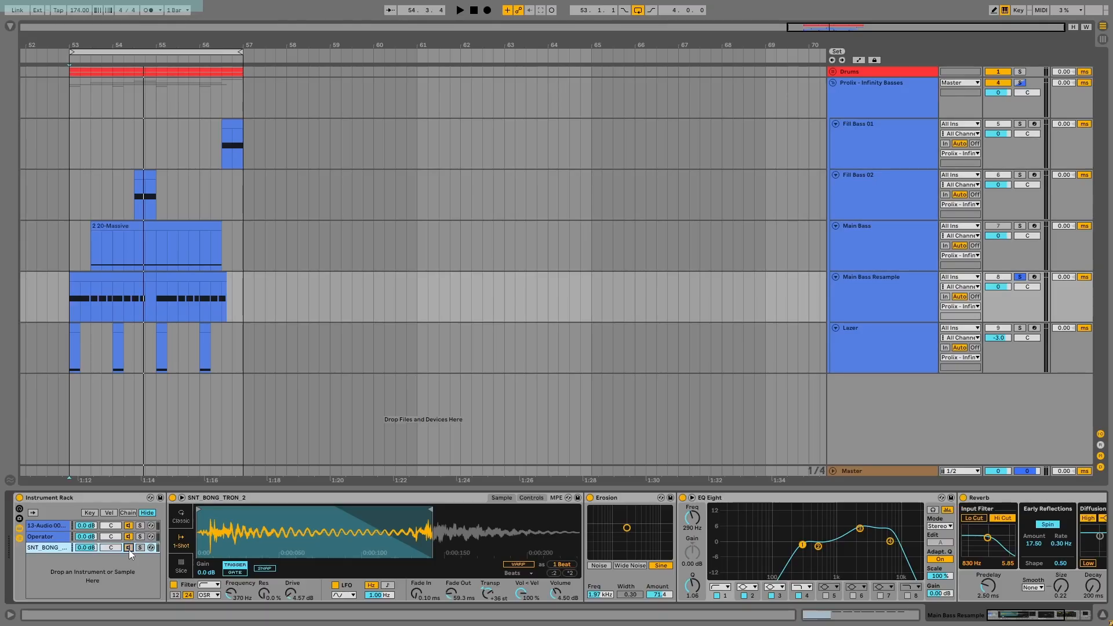
key("space")
left_click(128, 548)
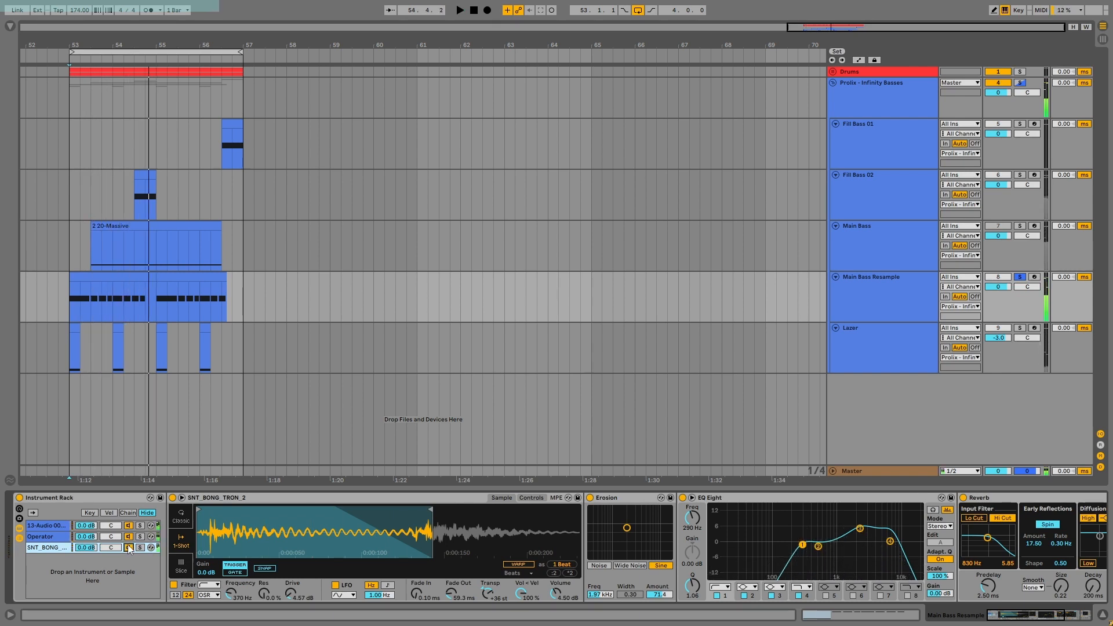
Inspect the sample, Pitch/Osc and Filter/Global settings of the 13-Audio 0001 sampler in the Instrument Rack
left_click(42, 528)
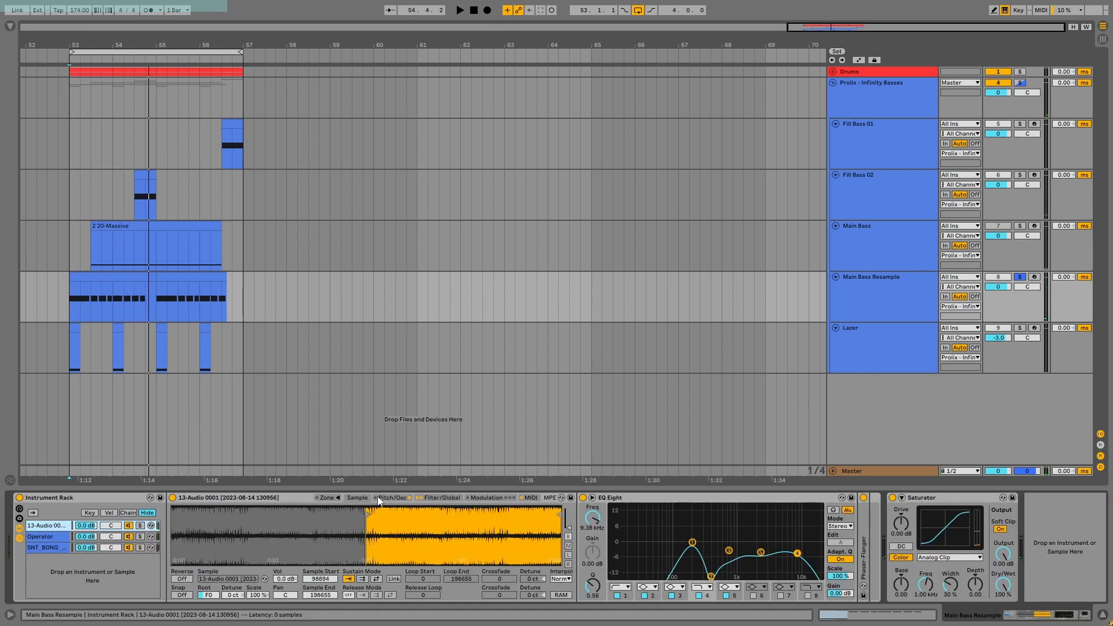
left_click(395, 497)
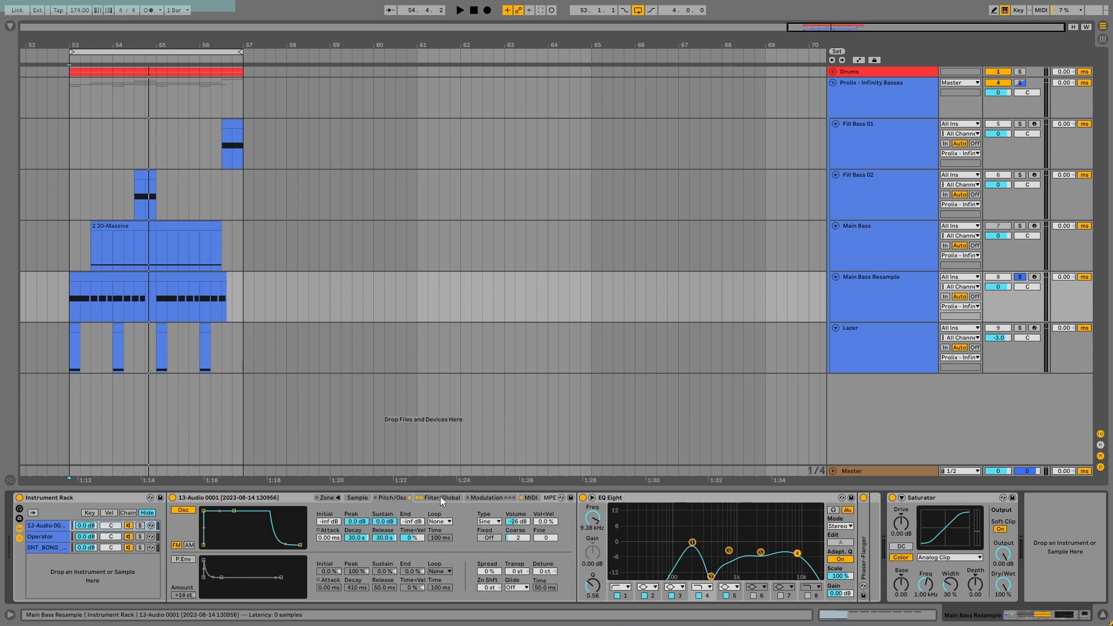
left_click(440, 497)
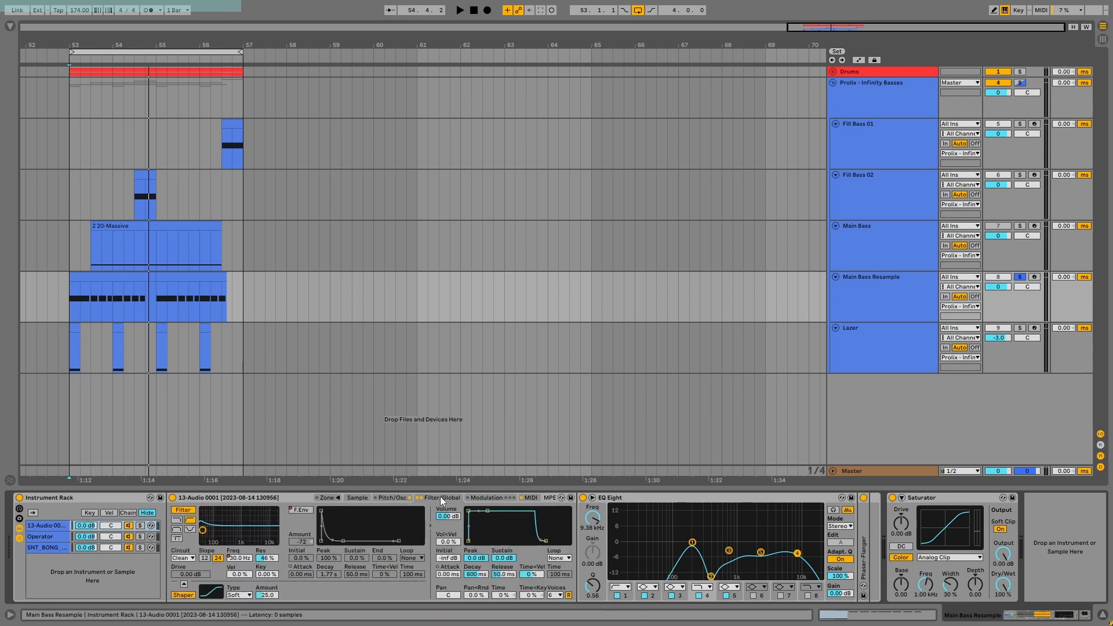
Compare the 13-Audio 0001 sampler's sound with its FM oscillator off and on, leaving the oscillator on
left_click(394, 498)
key("space")
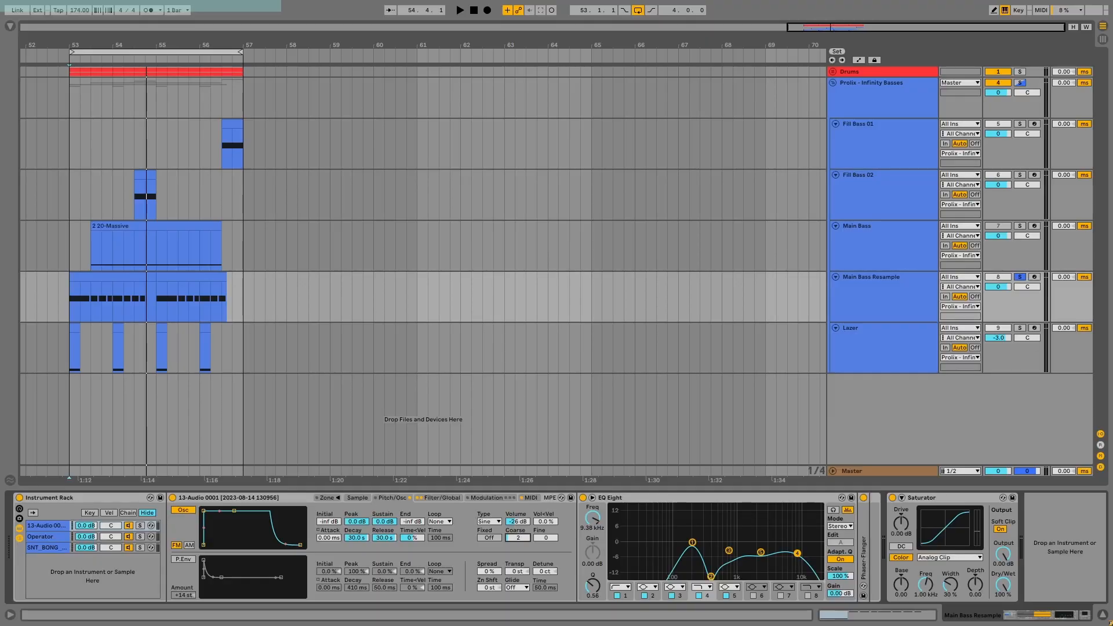
key("space")
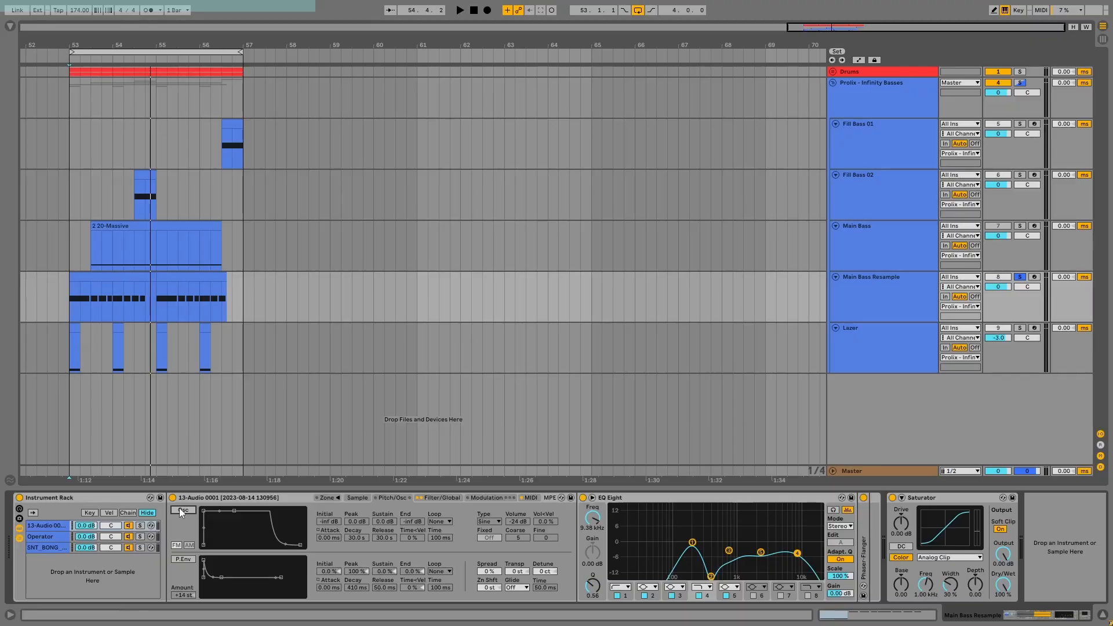
left_click(179, 508)
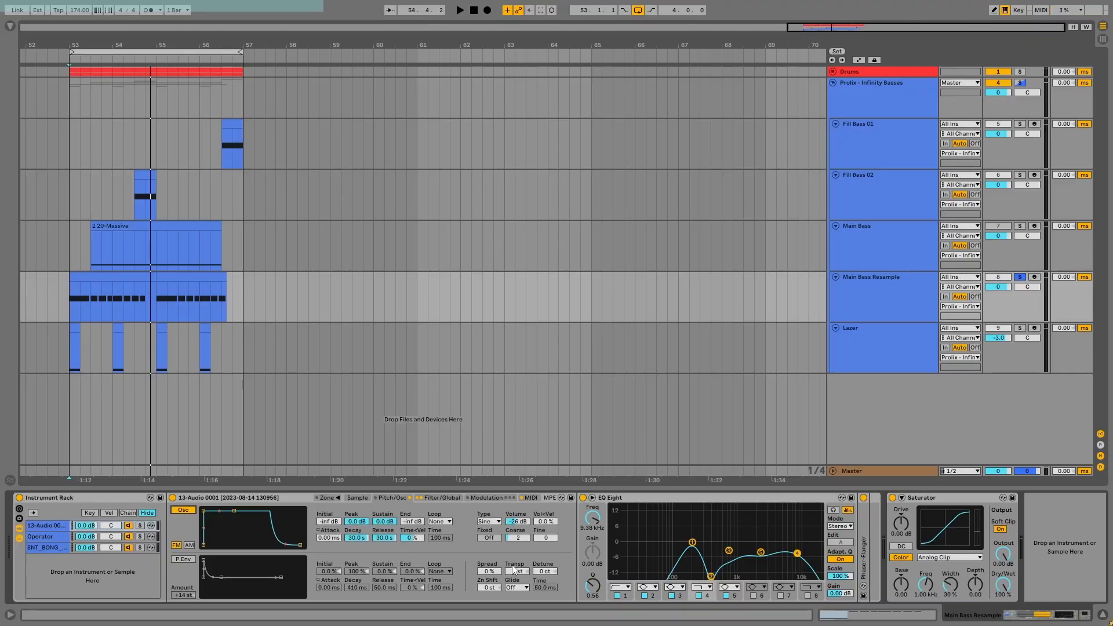
Audition the 13-Audio 0001 sampler's filter and check its Soft shaper in the Filter/Global settings
left_click(430, 497)
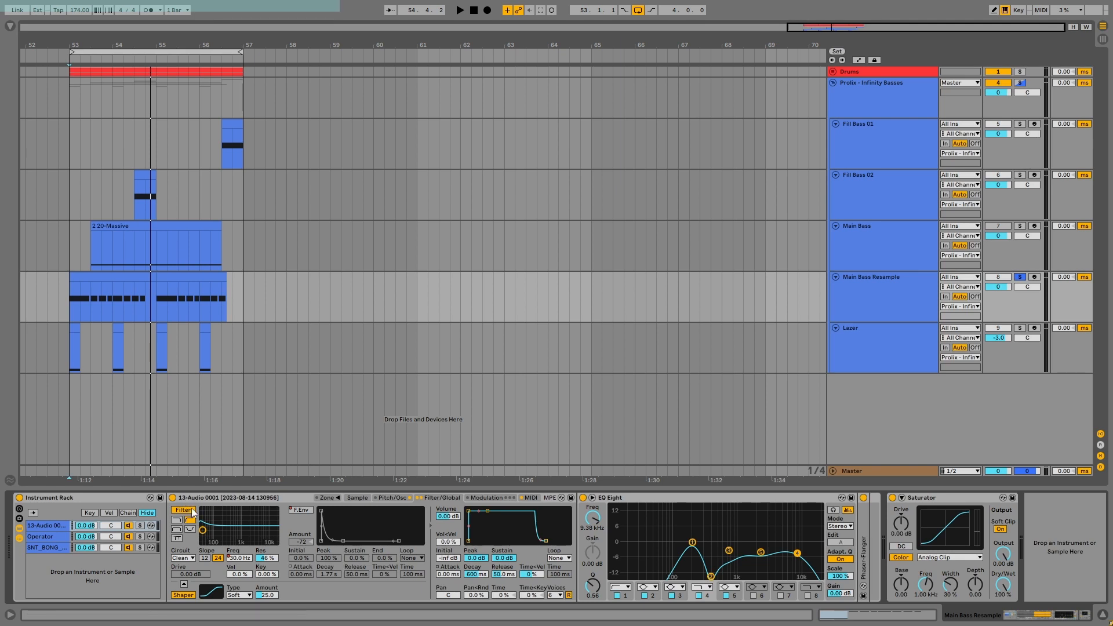
key("space")
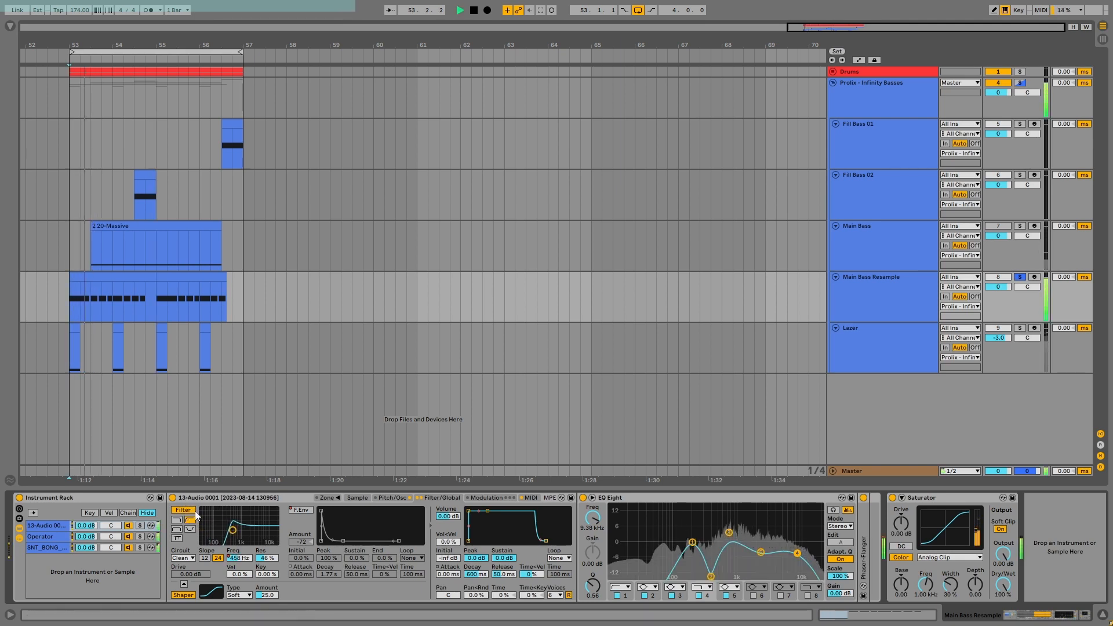
key("space")
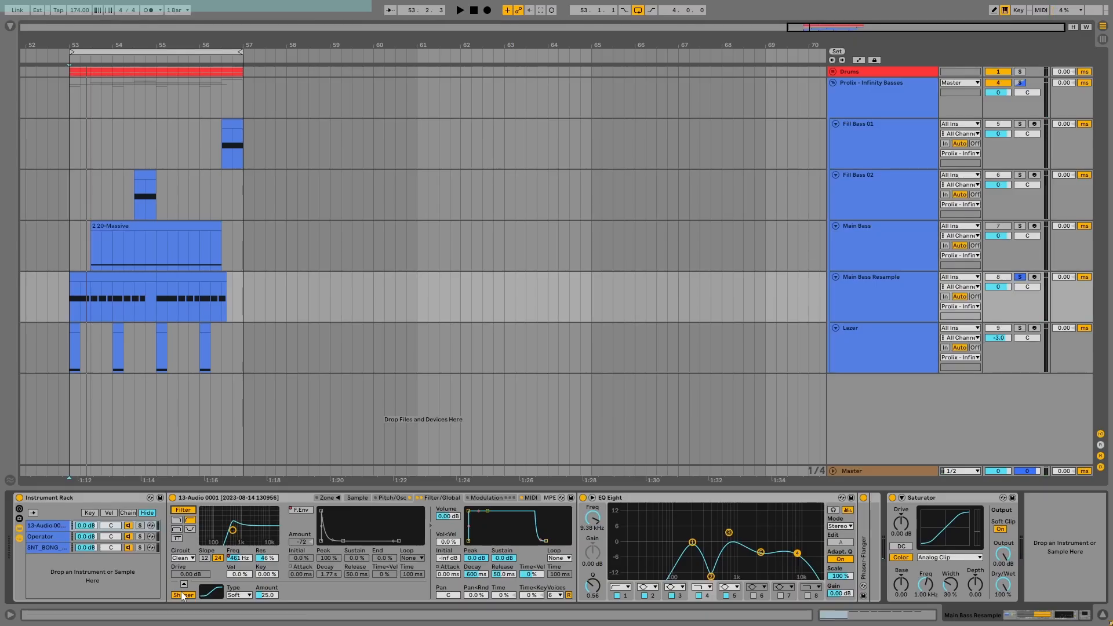
left_click(182, 594)
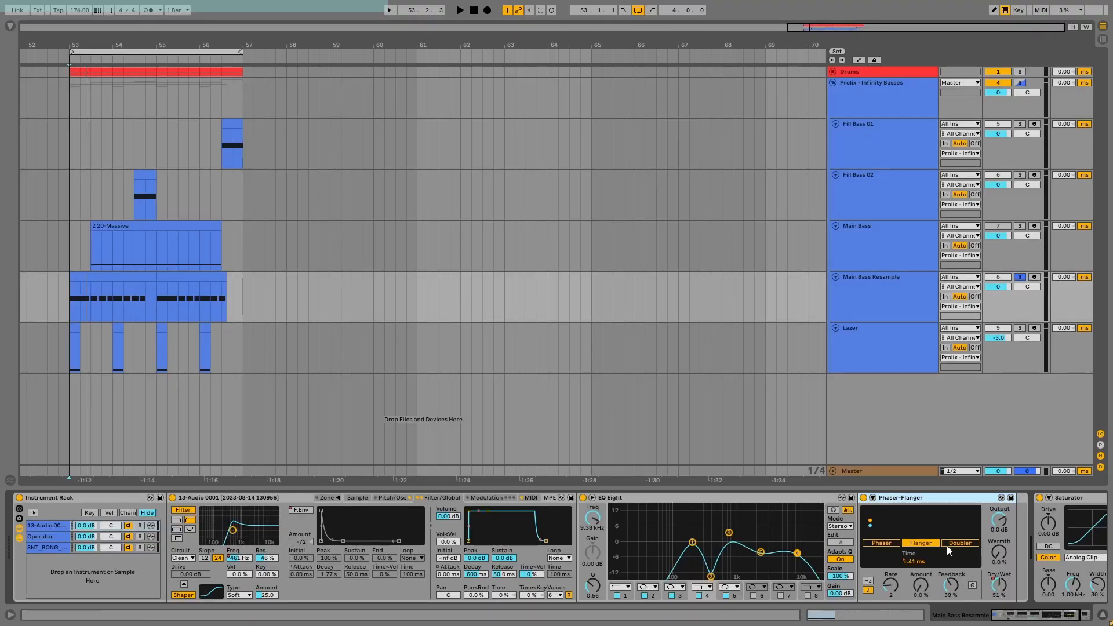
Play the Main Bass Resample part to hear the moving filter and the Phaser-Flanger in Flanger mode
key("space")
key("space")
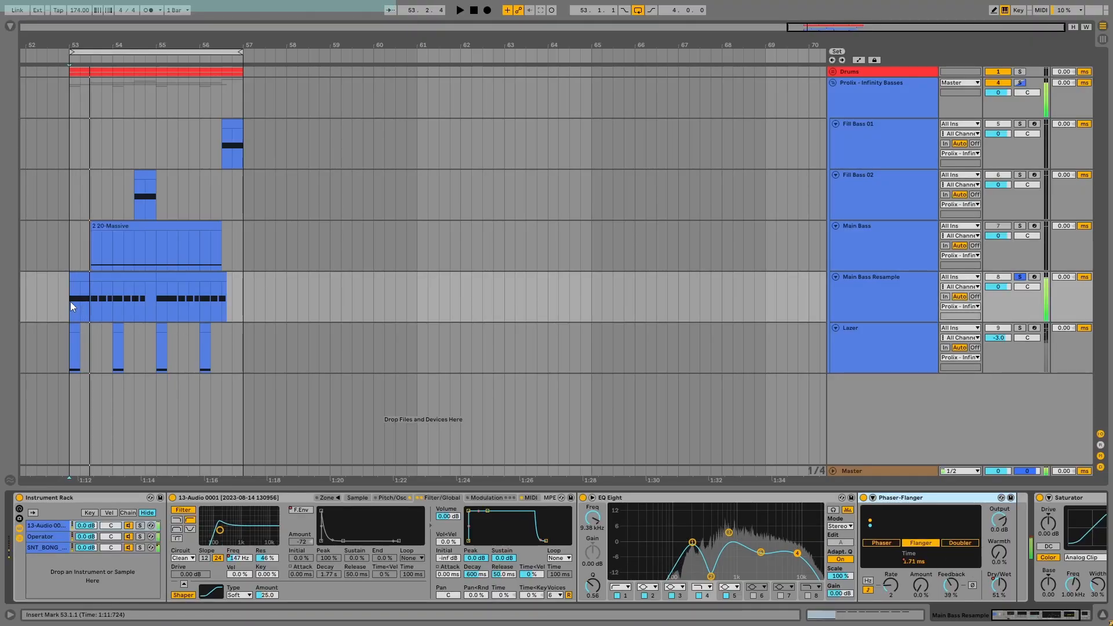
key("space")
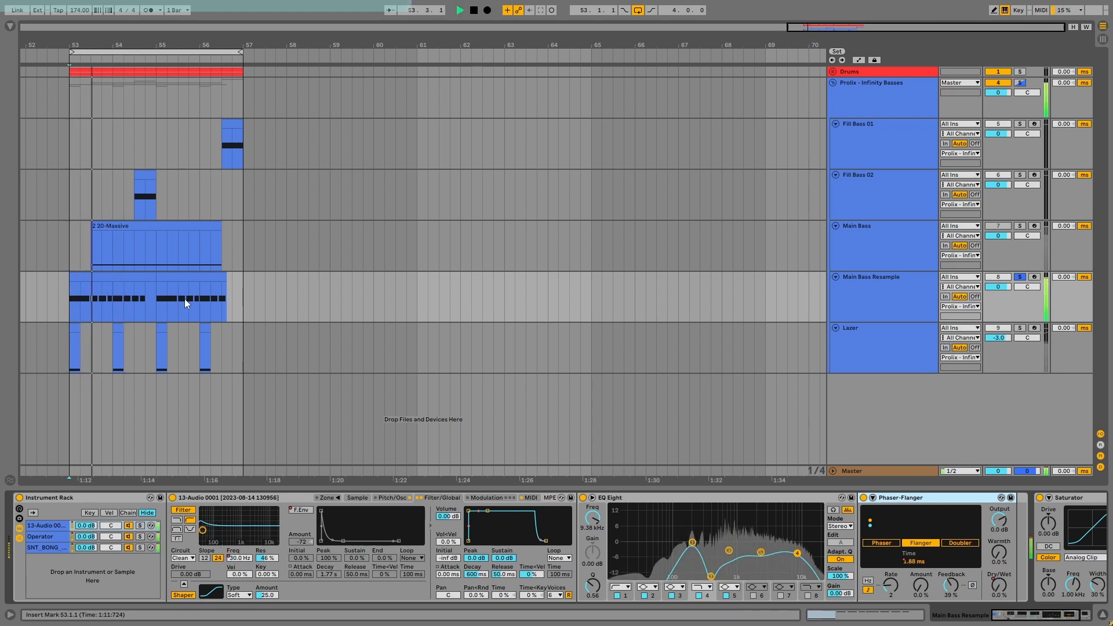
key("space")
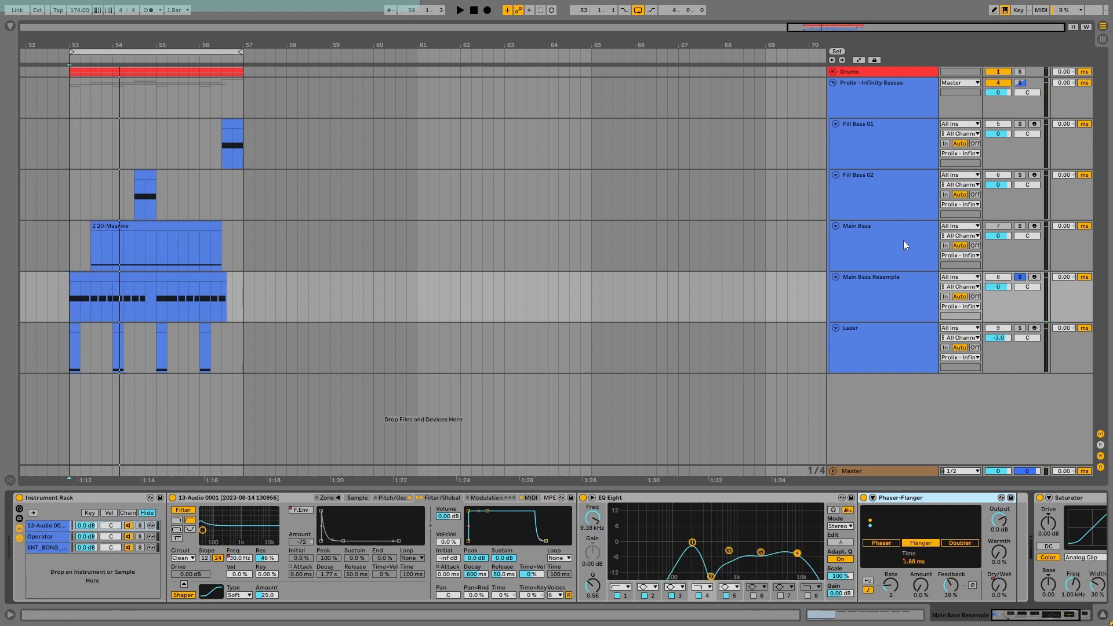
Solo the Main Bass track and play its 2 20-Massive clip
left_click(887, 244)
key("space")
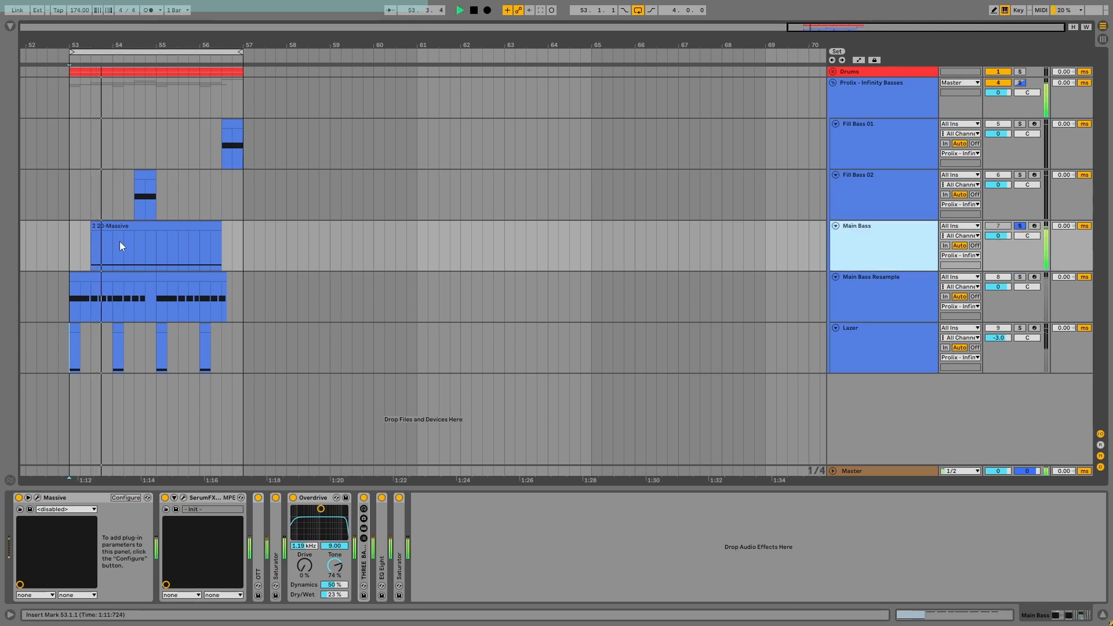
left_click(118, 225)
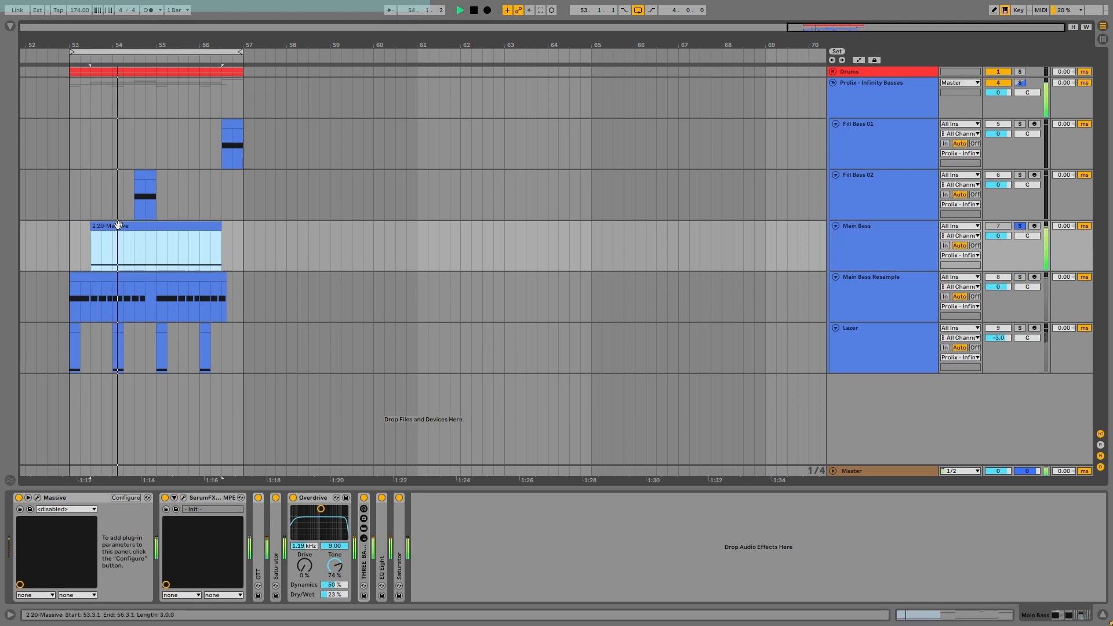
Reveal the 13-Audio 0001 sampler's source file from Main Bass Resample in the browser
left_click(875, 283)
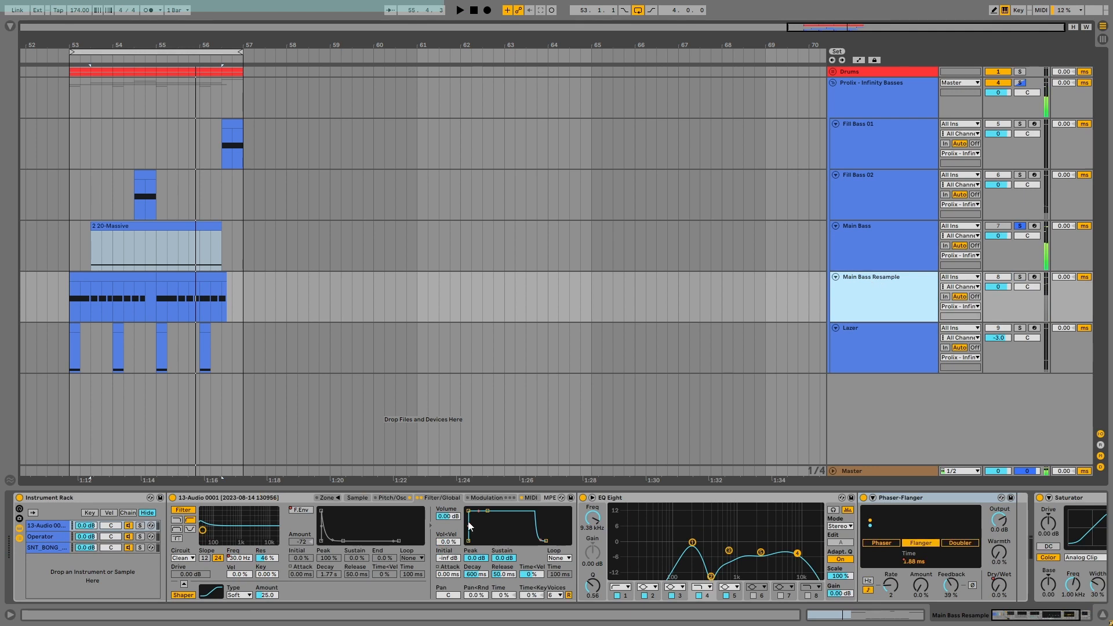
left_click(357, 498)
right_click(398, 525)
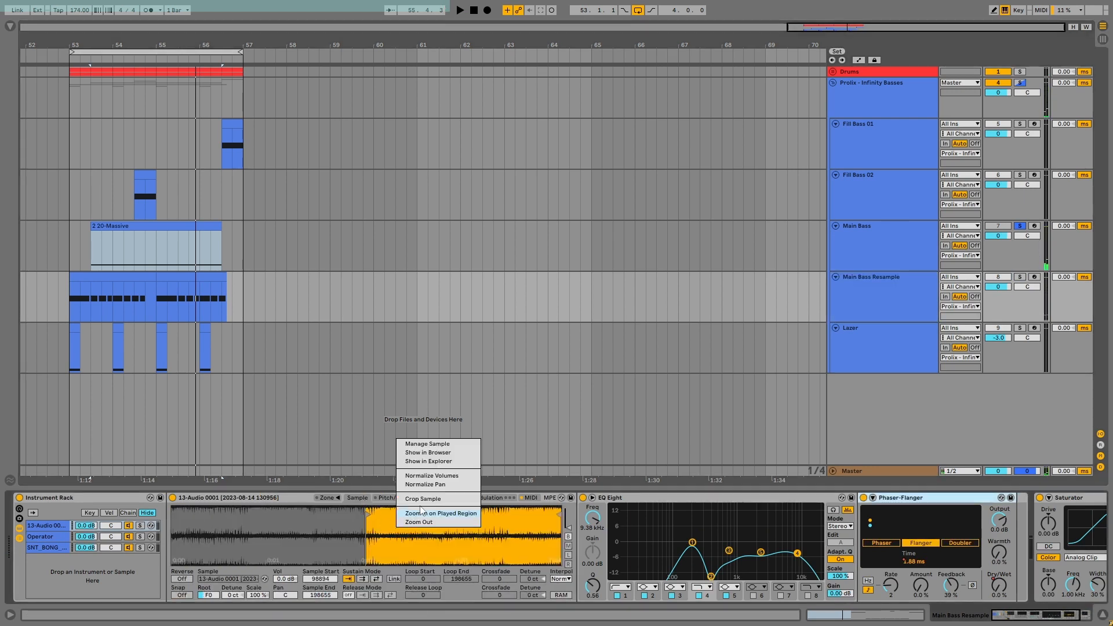
left_click(431, 452)
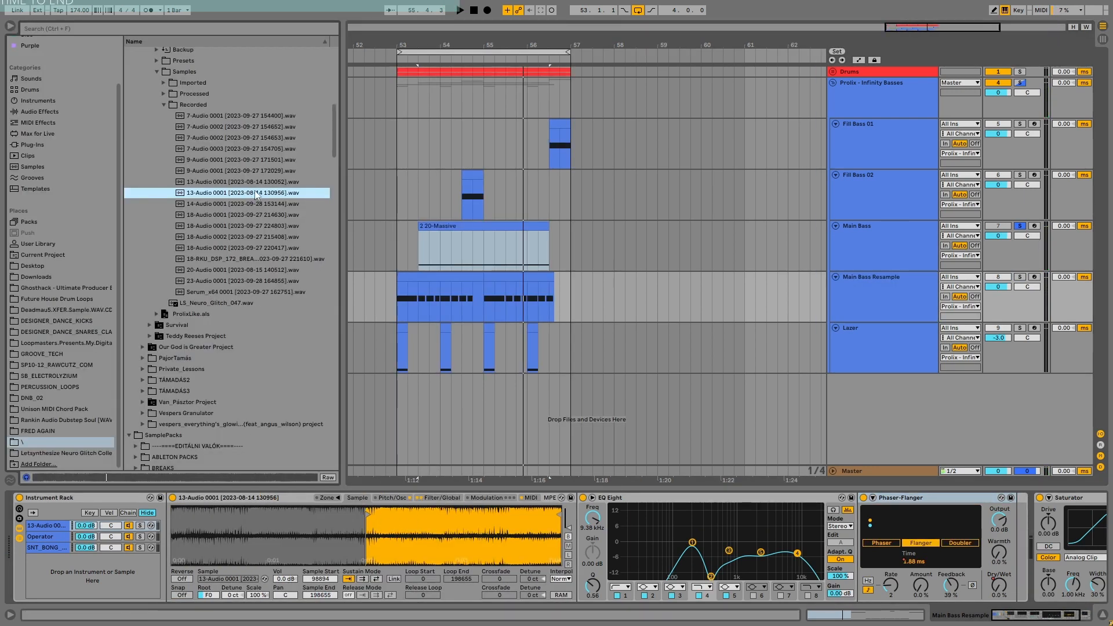
Examine the notes and envelope of the first Main Bass Resample clip and audition that track soloed
double_click(441, 284)
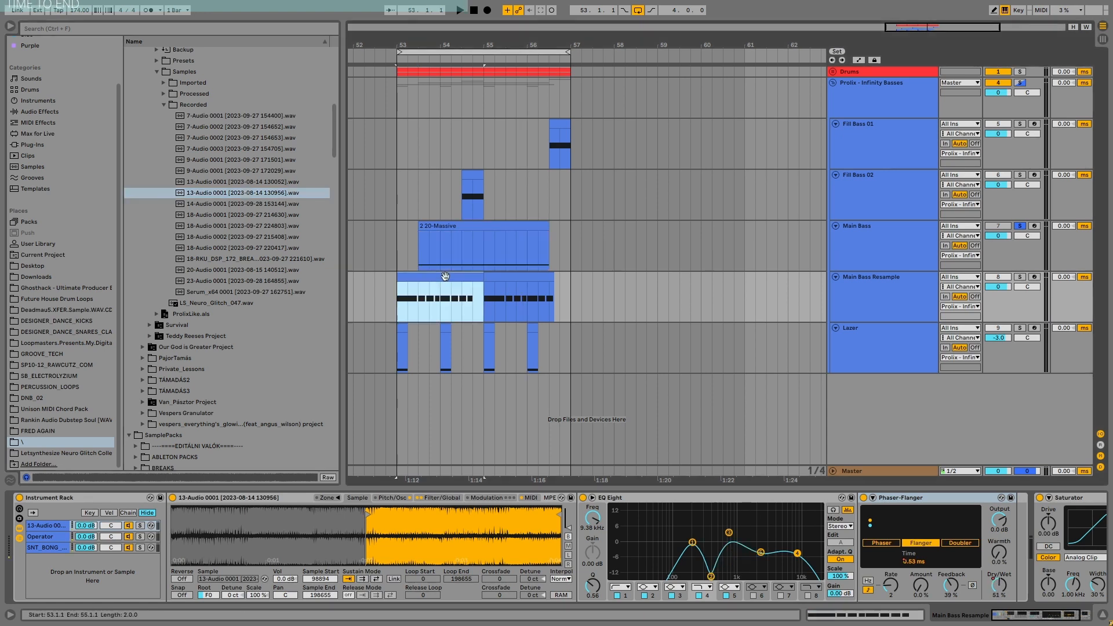
left_click(155, 507)
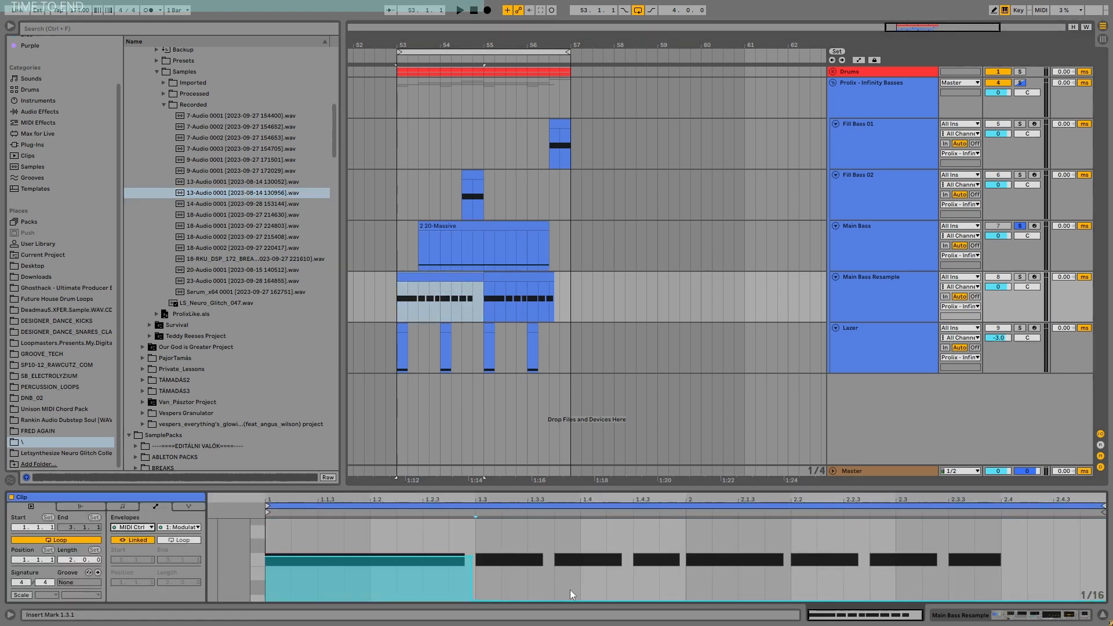
left_click(1020, 278)
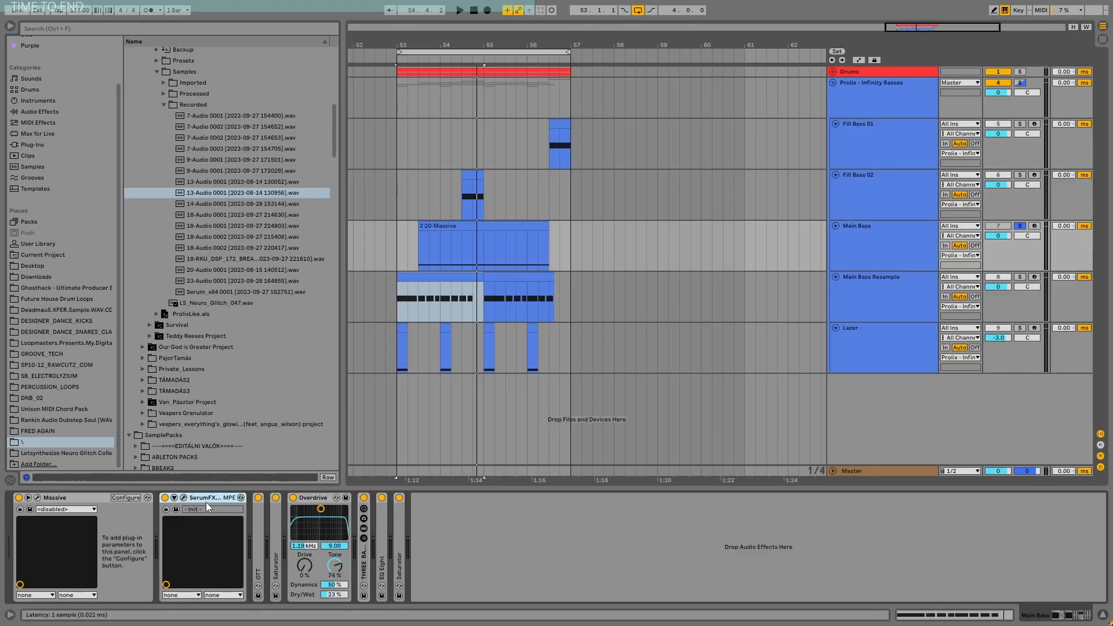
Fold and bypass the effects after Massive on Main Bass, and show the Phase mode of Massive's modulation oscillator
double_click(206, 502)
double_click(259, 507)
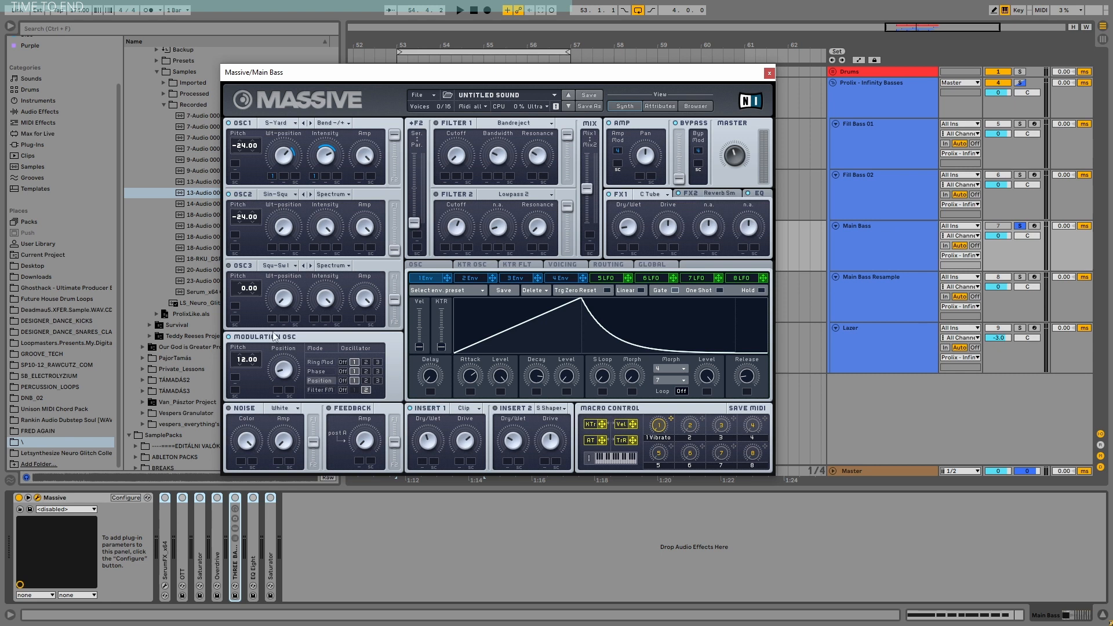
left_click(322, 373)
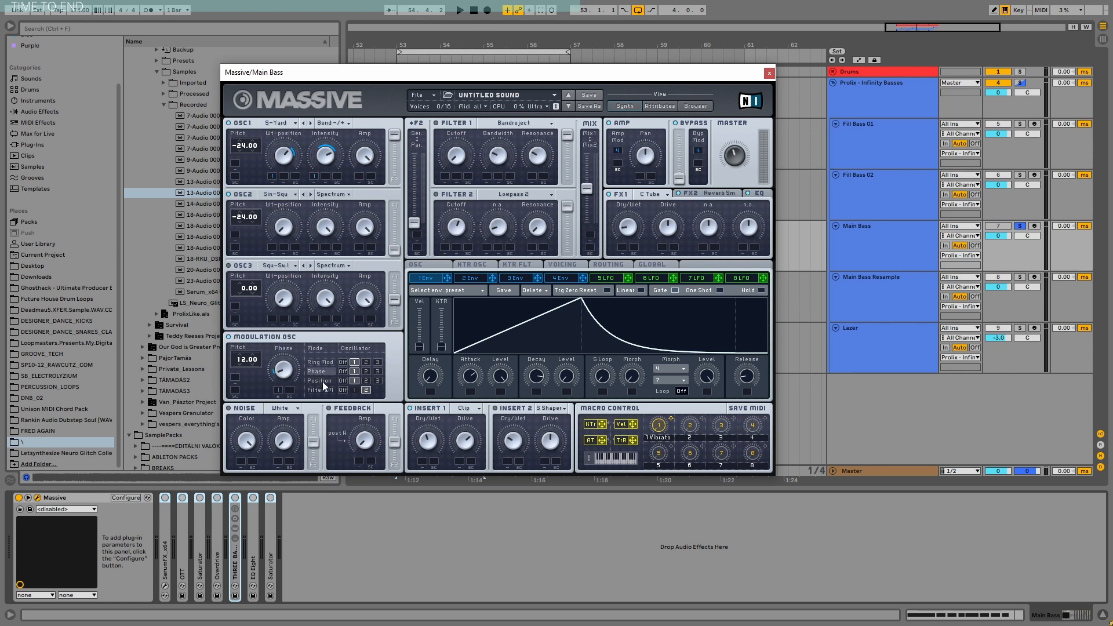
Hide the browser and play the dry Massive sound on Main Bass from position 53.3.1
key("space")
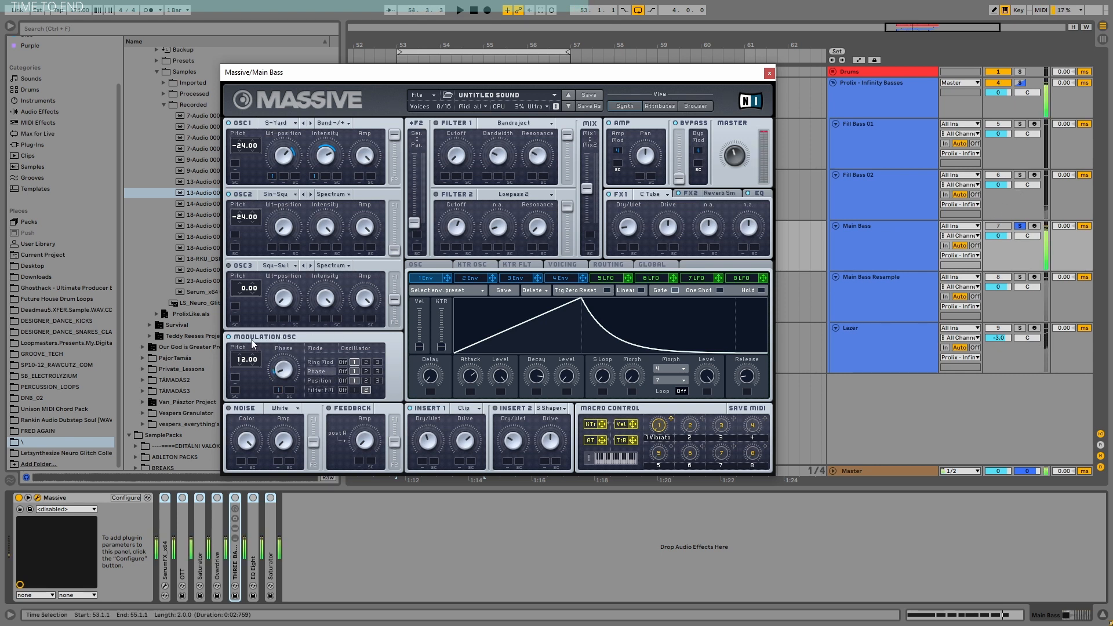
left_click(11, 26)
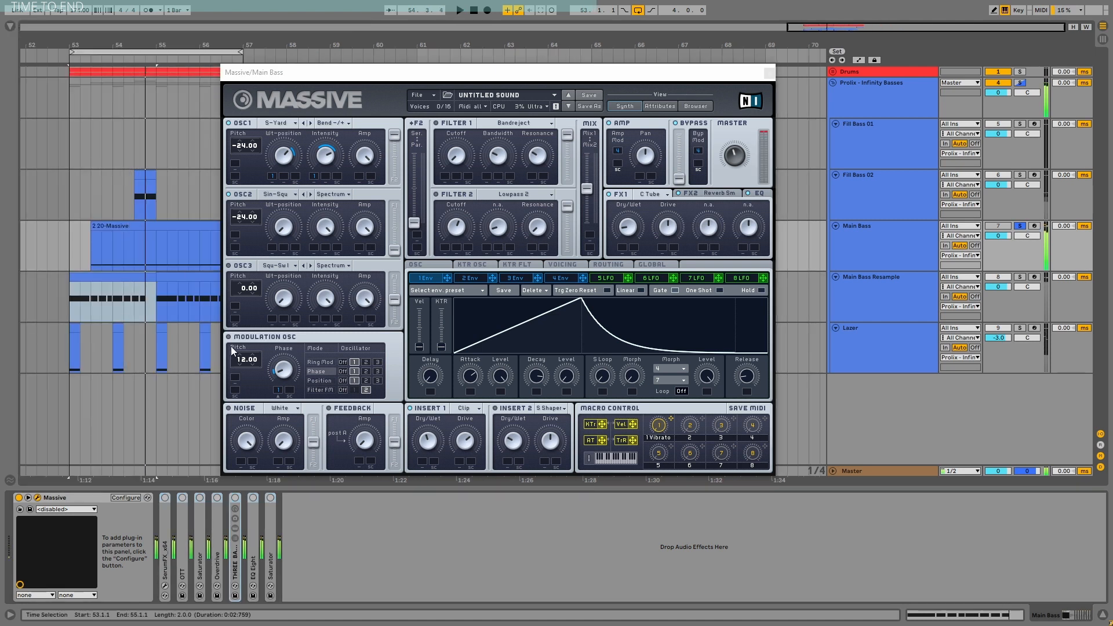
left_click(92, 245)
key("space")
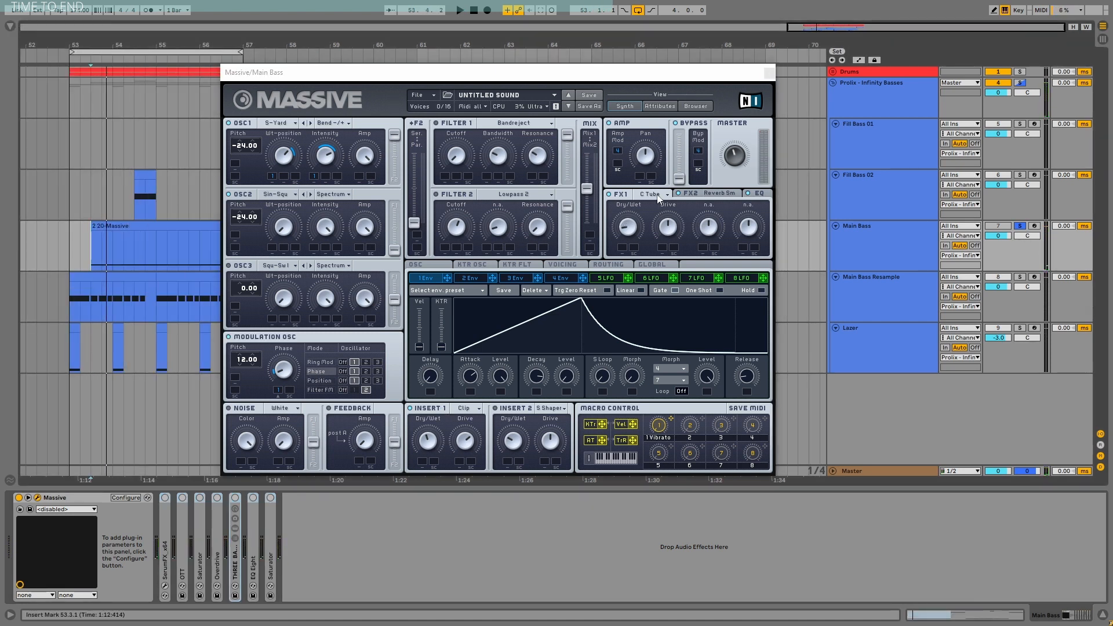
Check Massive's FX2 Reverb and EQ settings while the Main Bass part plays
left_click(721, 194)
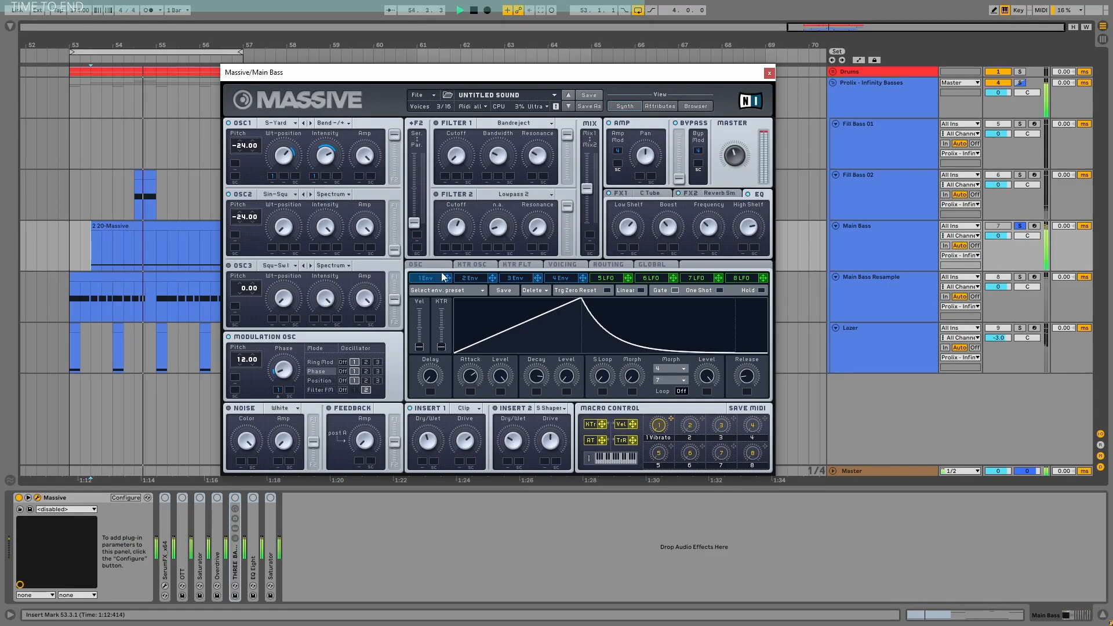
key("space")
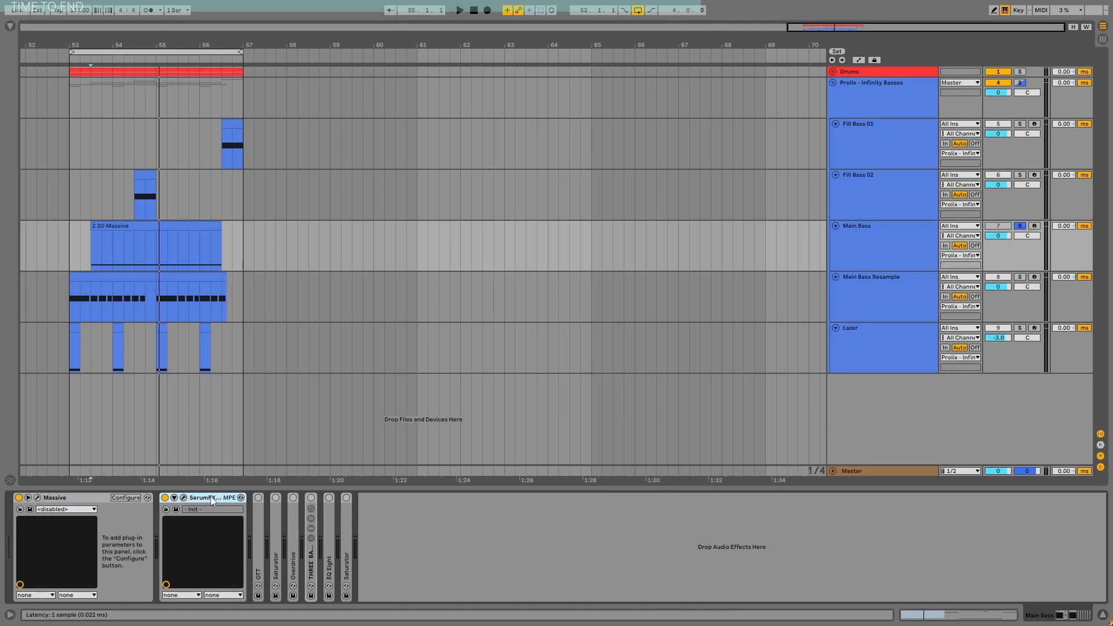
Audition Main Bass while opening SerumFX and reactivating and unfolding OTT, Saturator and Overdrive one by one
key("space")
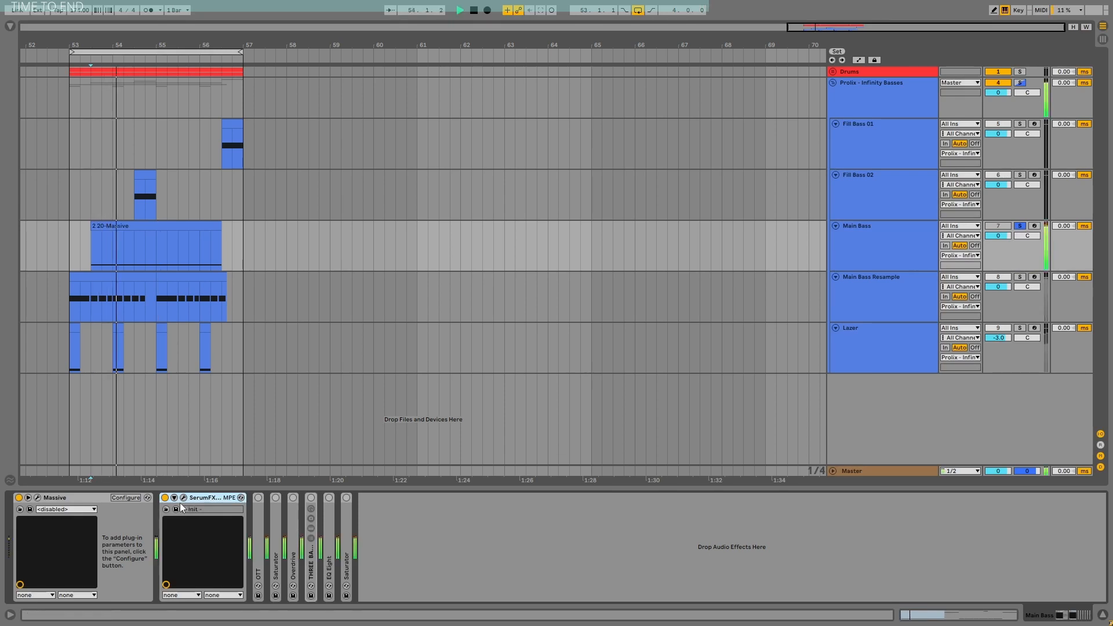
left_click(184, 498)
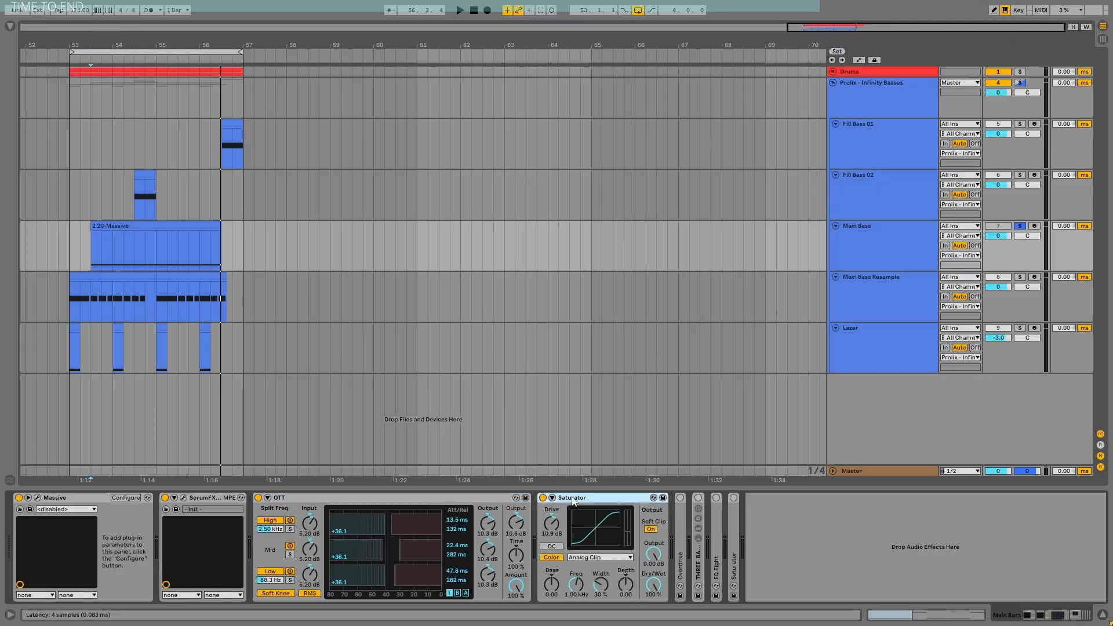
key("space")
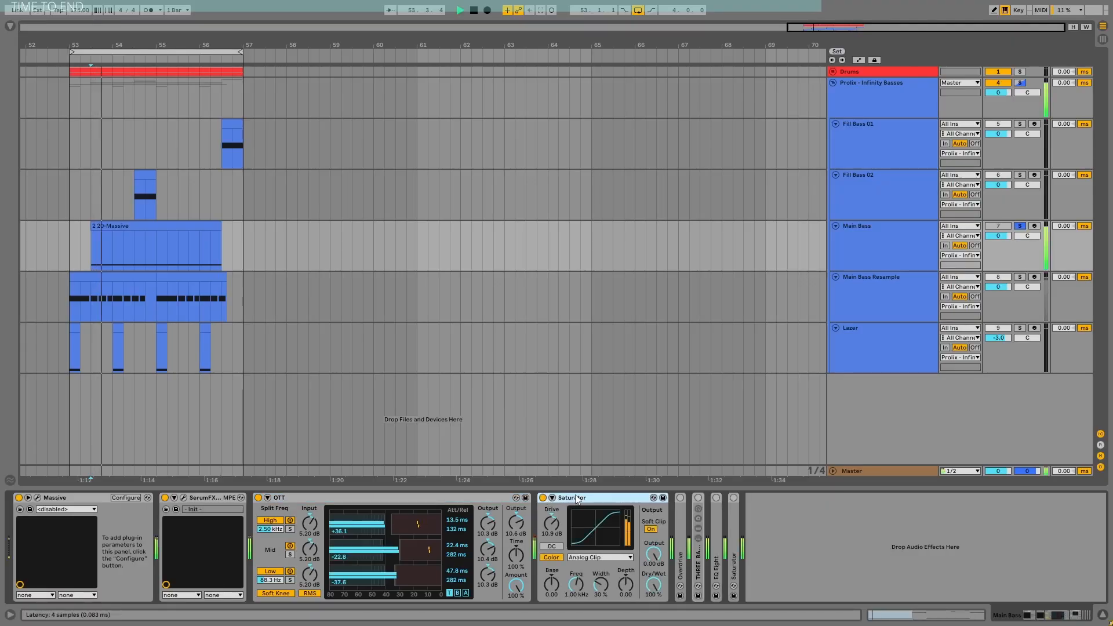
double_click(683, 502)
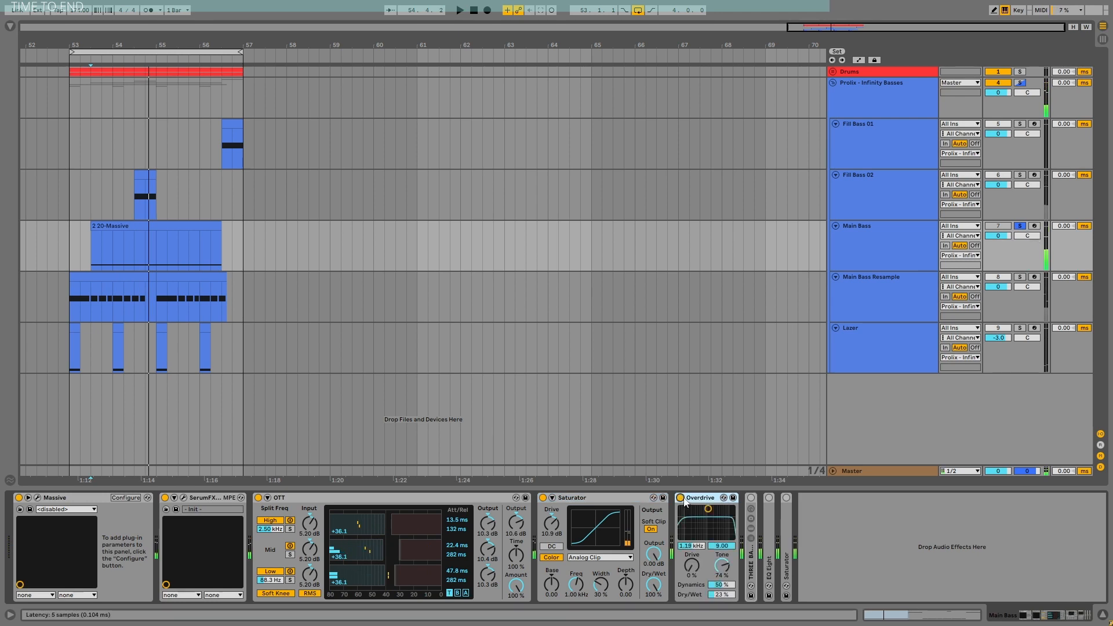
Audition Main Bass with Overdrive active, then reactivate and unfold the THREE BANDS SPLIT MBC rack
key("space")
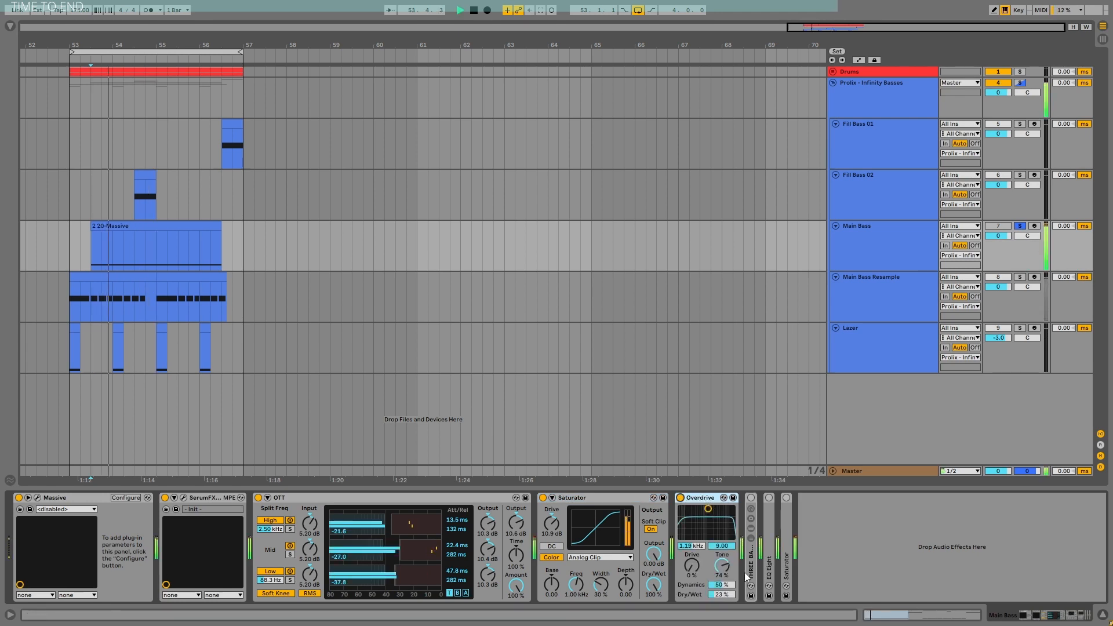
key("space")
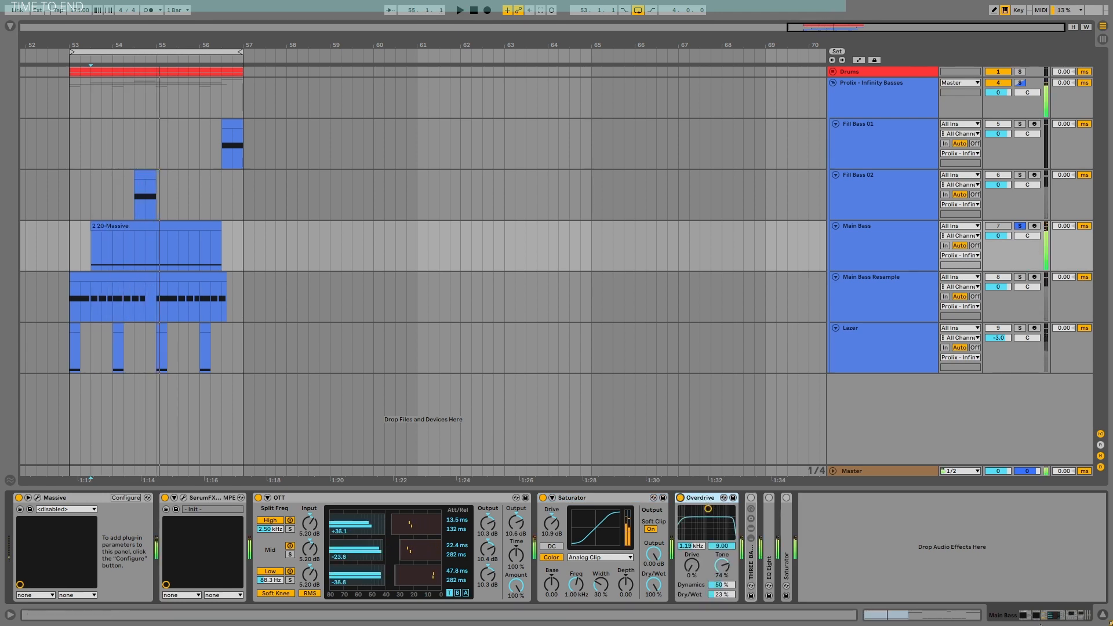
double_click(752, 562)
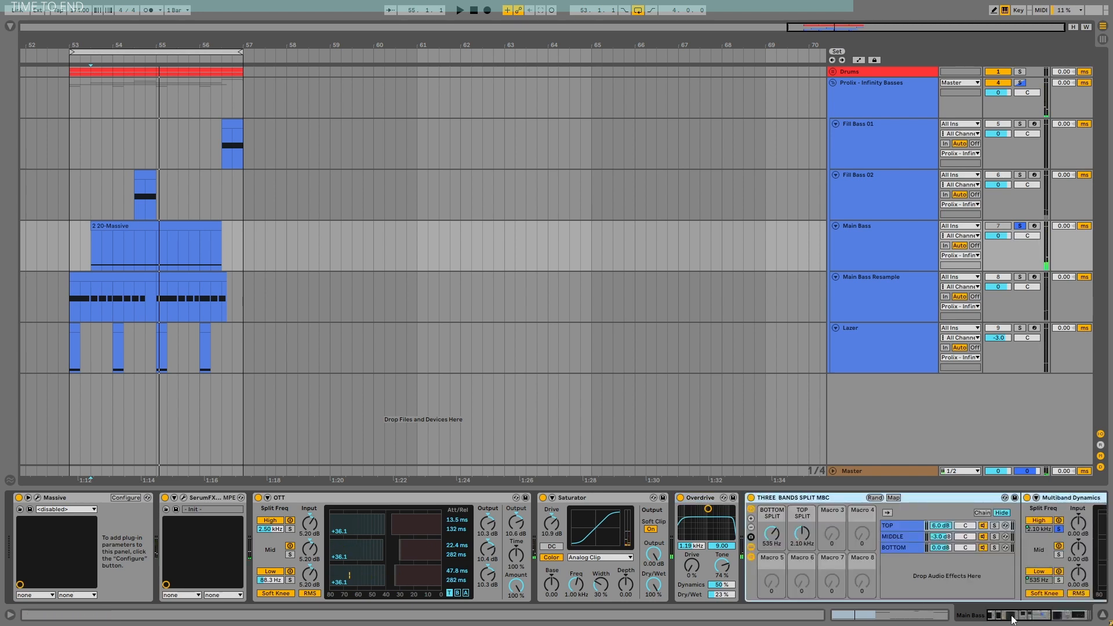
scroll(661, 529, "down", 5)
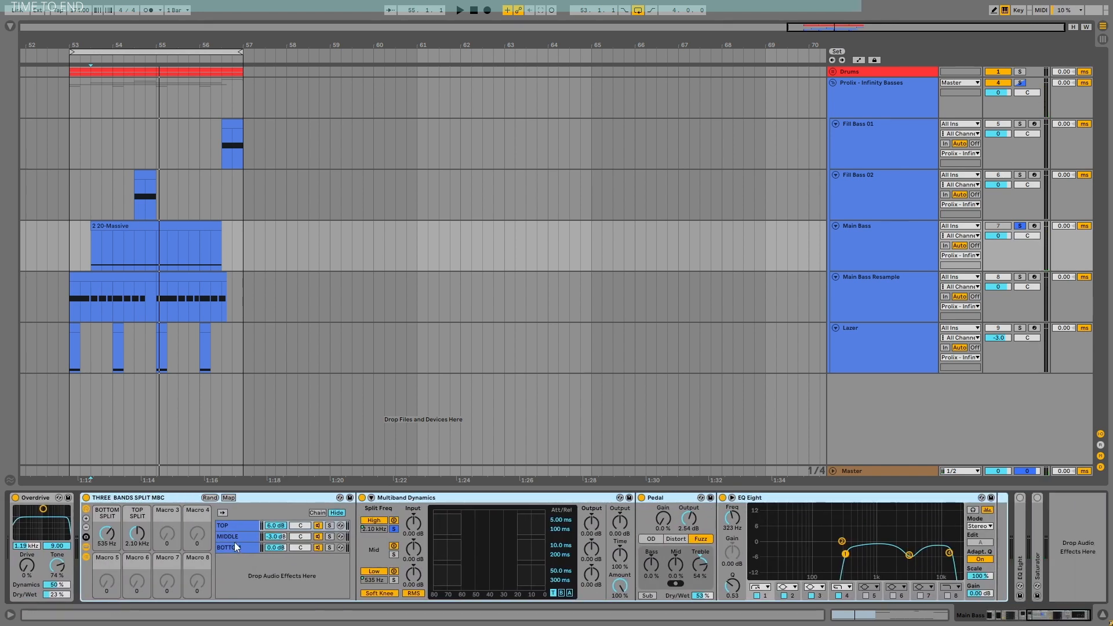
Inspect the devices in the BOTTOM, MIDDLE and TOP chains of THREE BANDS SPLIT MBC, including Overdrive, Pedal and EQ Eight
left_click(234, 548)
left_click(234, 537)
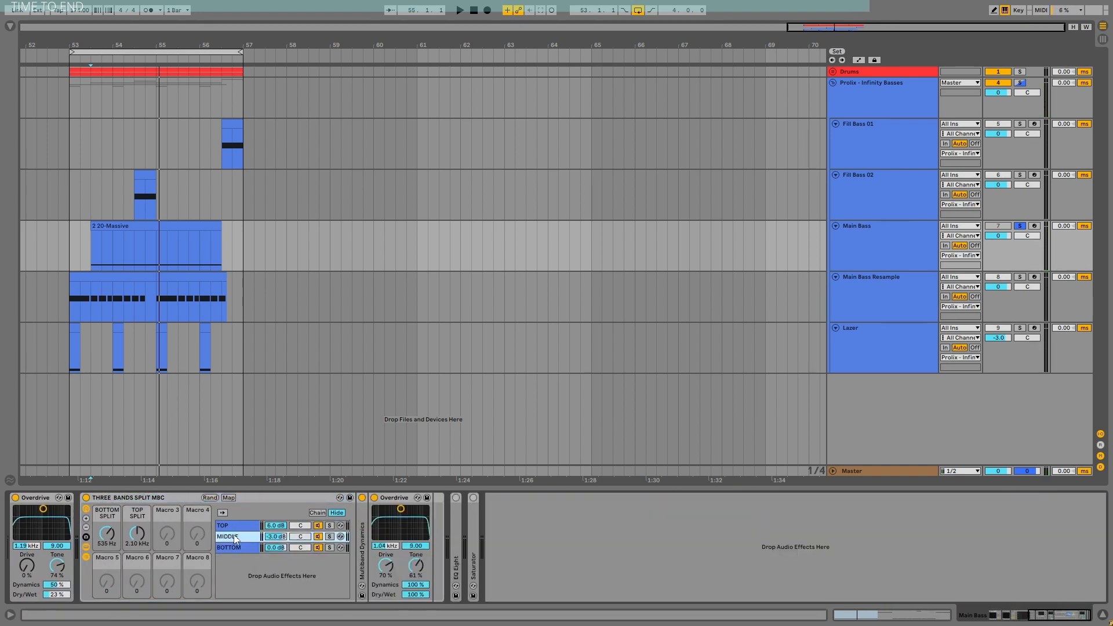
left_click(392, 499)
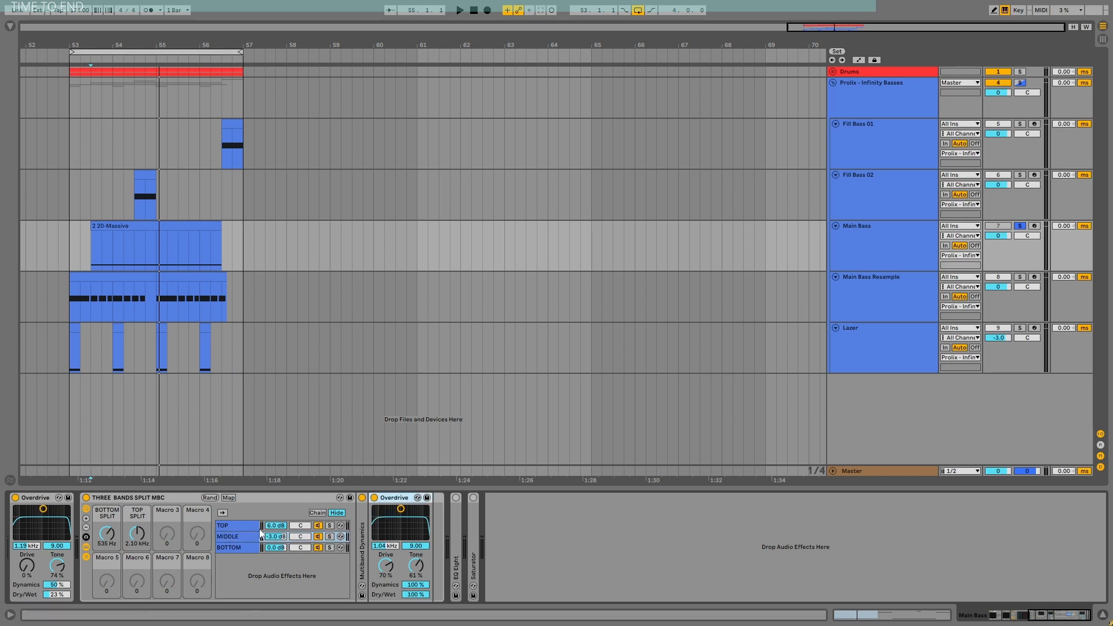
left_click(225, 526)
left_click(664, 498)
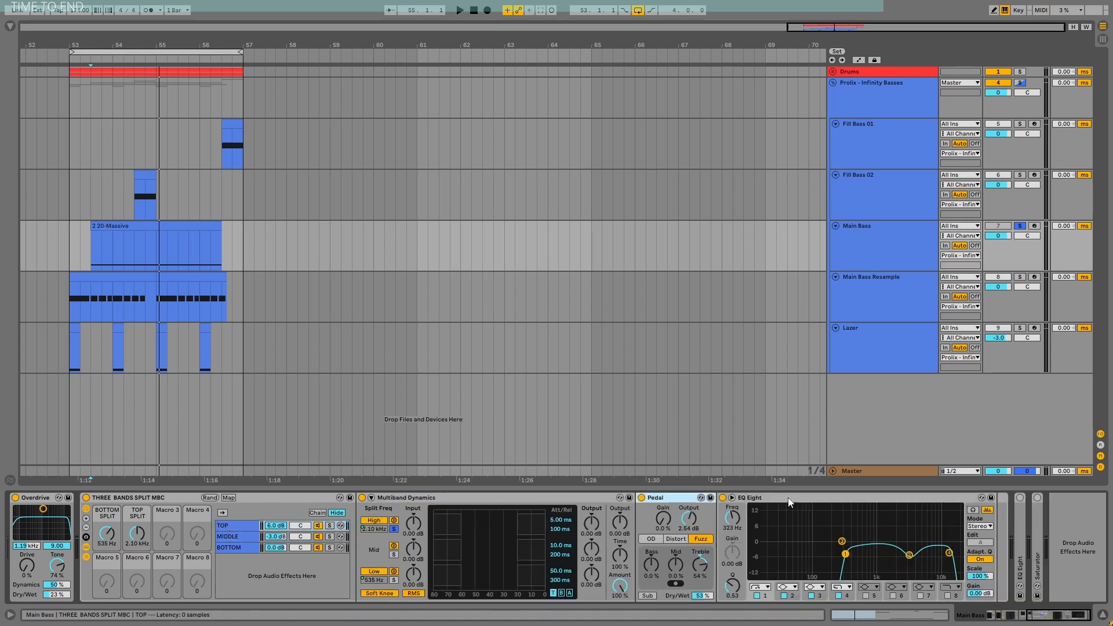
left_click(842, 498)
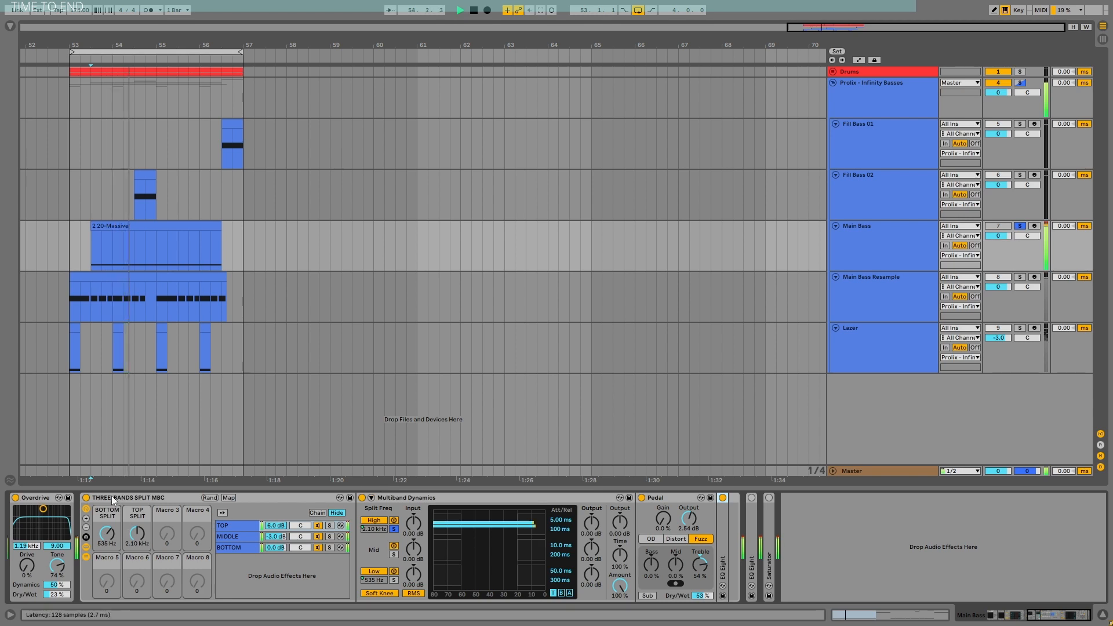
Fold THREE BANDS SPLIT MBC and audition Main Bass through the reactivated EQ Eight and final Saturator, comparing EQ Eight on and off
double_click(112, 496)
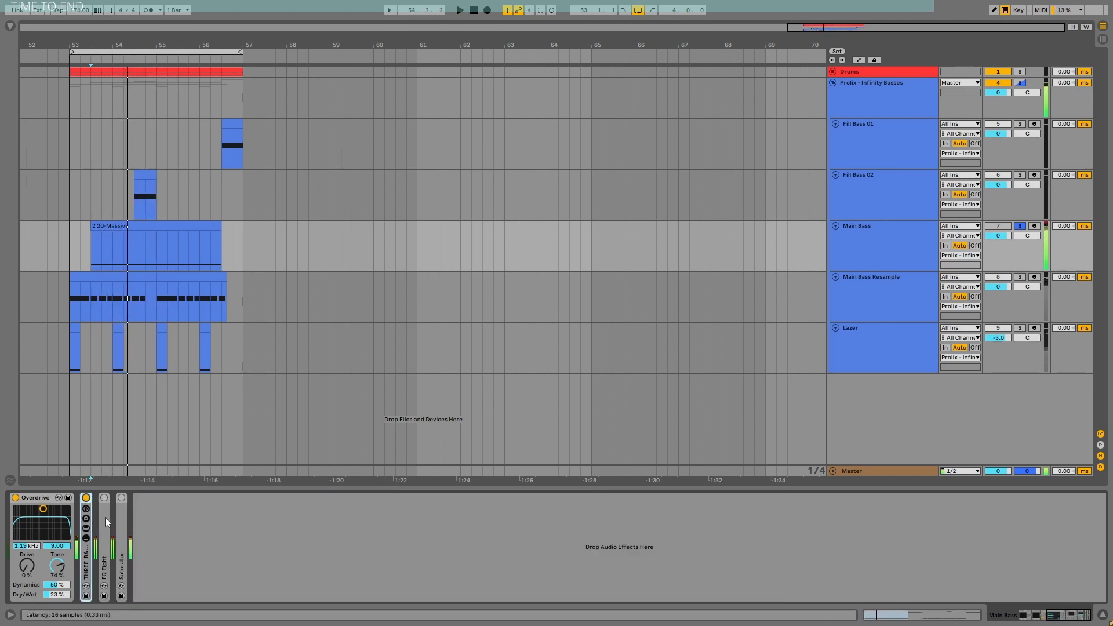
double_click(105, 518)
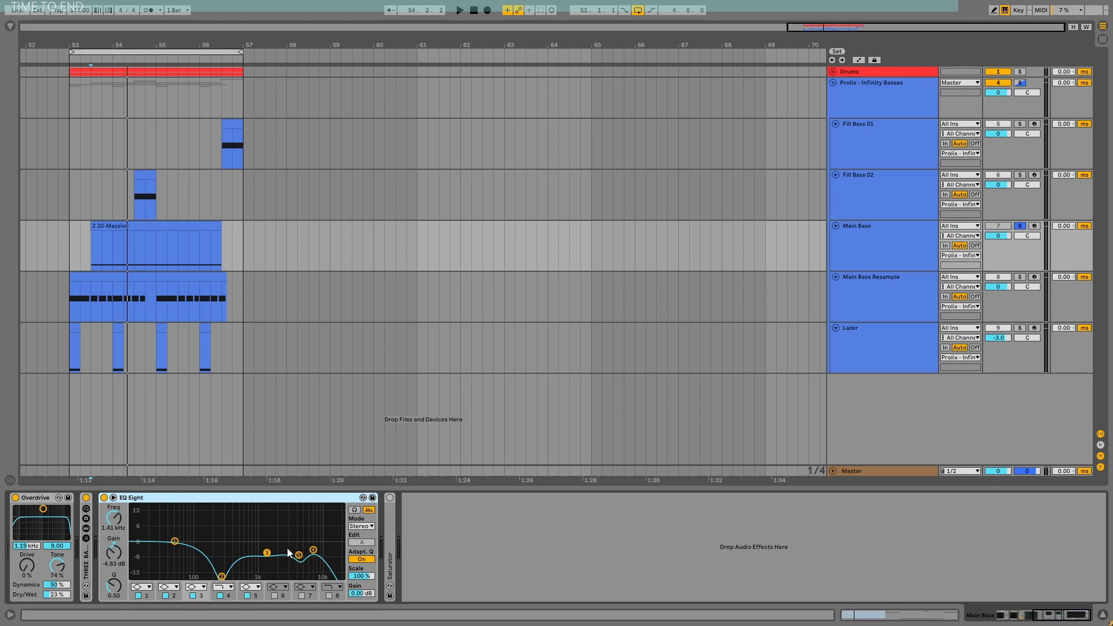
key("space")
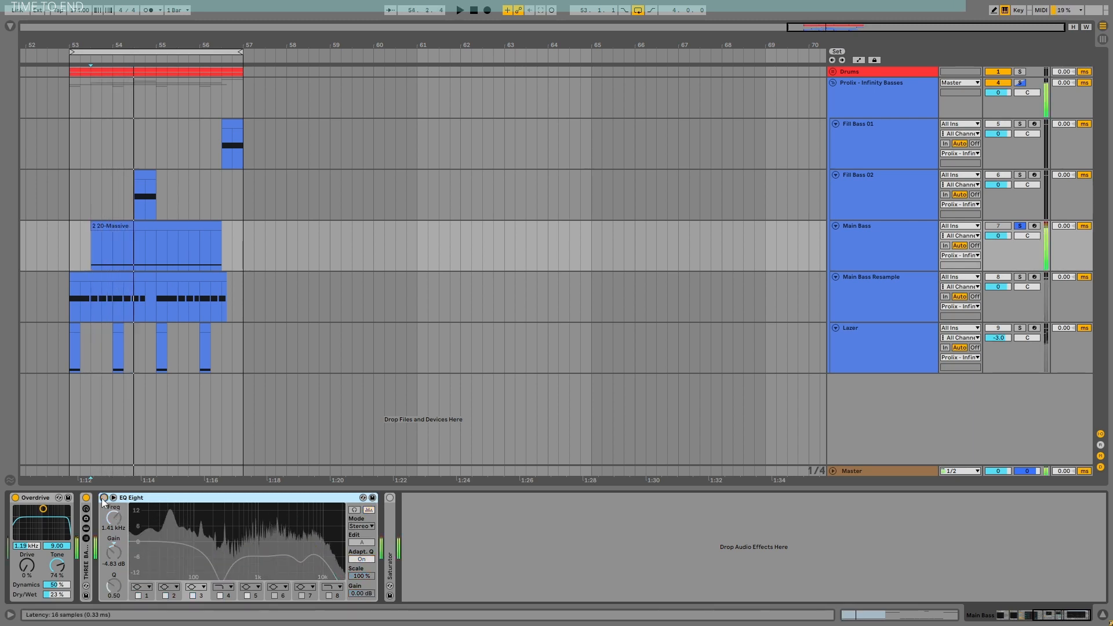
left_click(104, 497)
left_click(104, 498)
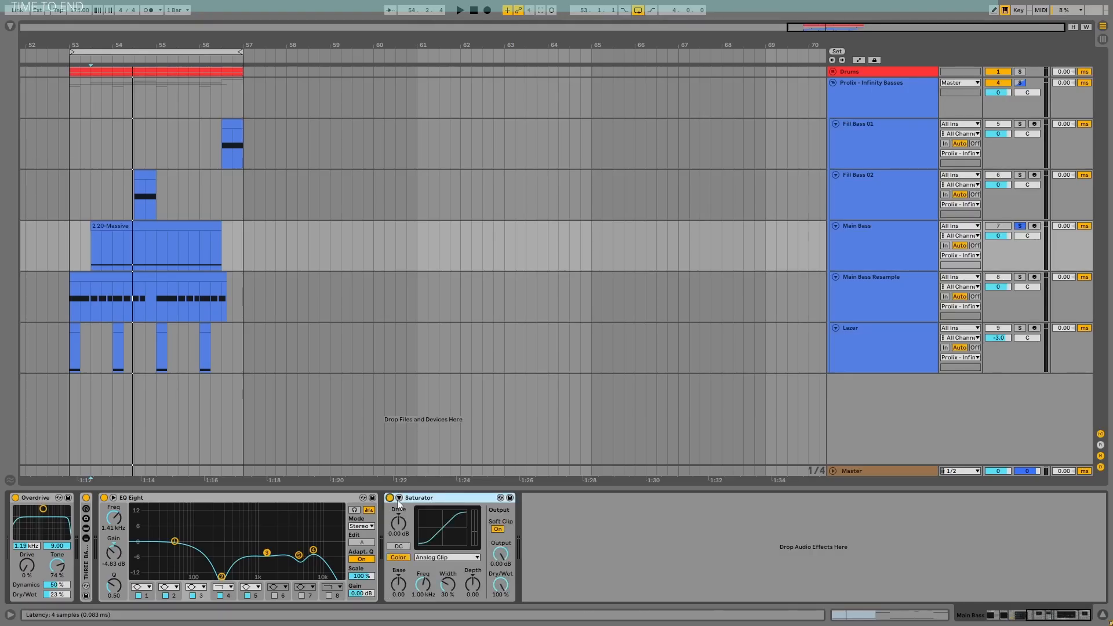
key("space")
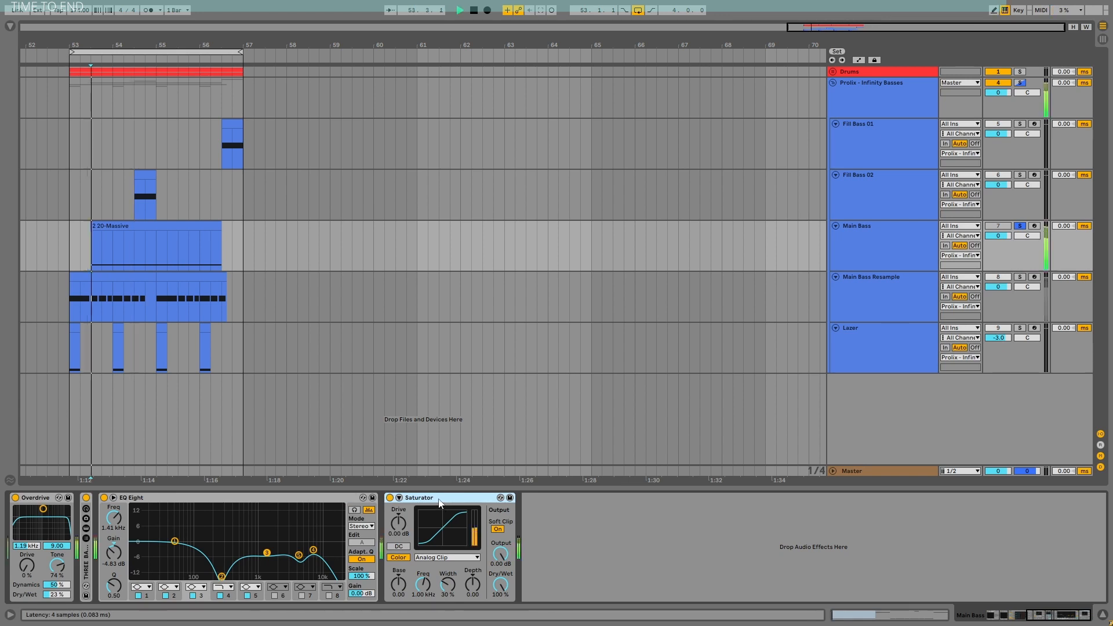
Unsolo Main Bass and play the looped section from bar 53 with the other tracks
left_click(1020, 226)
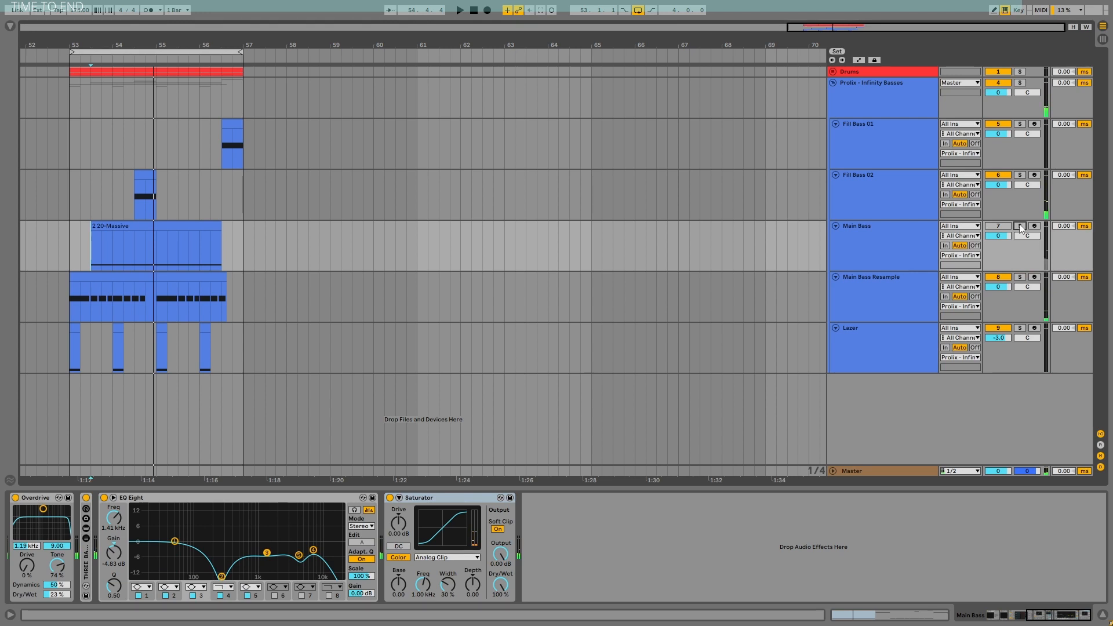
left_click(149, 53)
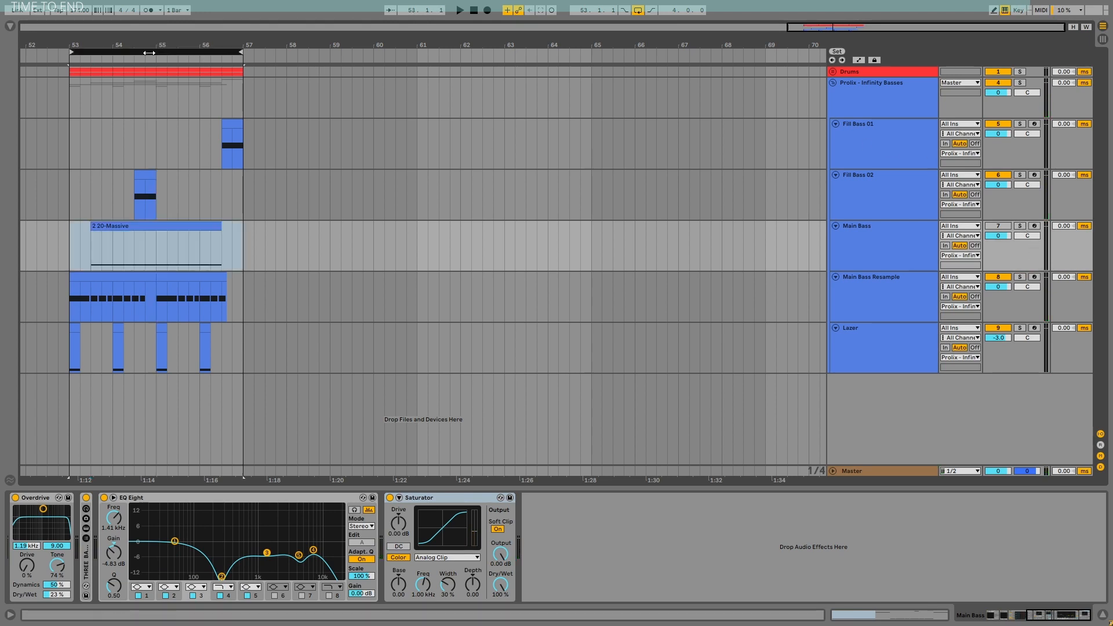
key("space")
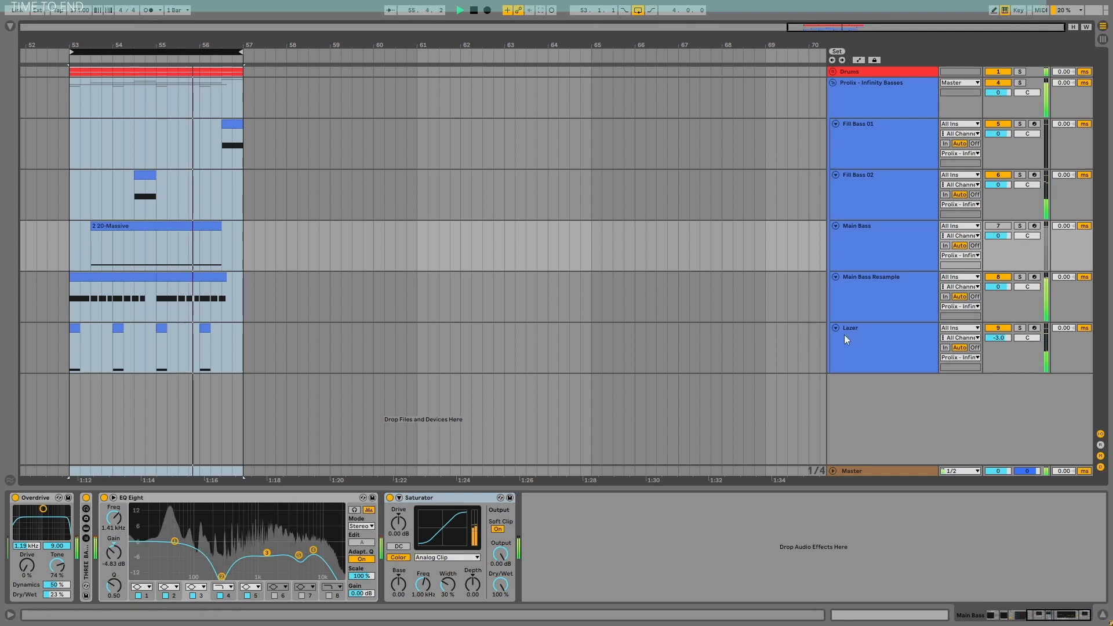
Show the Lazer track's devices and audition it soloed, ending with playback stopped and the solo off
left_click(928, 337)
left_click(1022, 329)
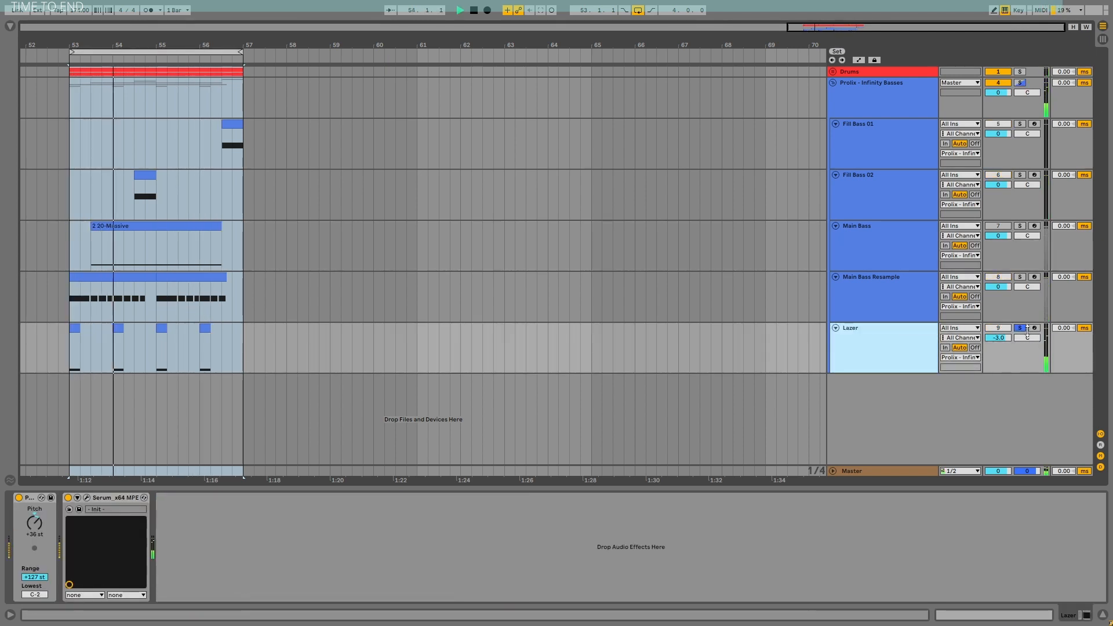
key("space")
left_click(1021, 330)
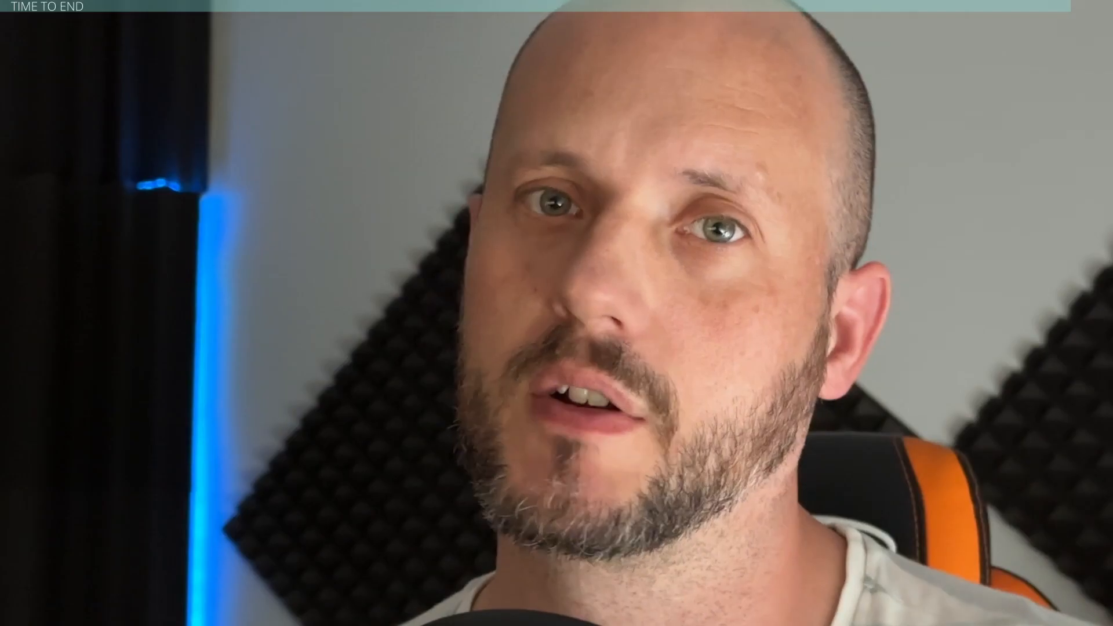